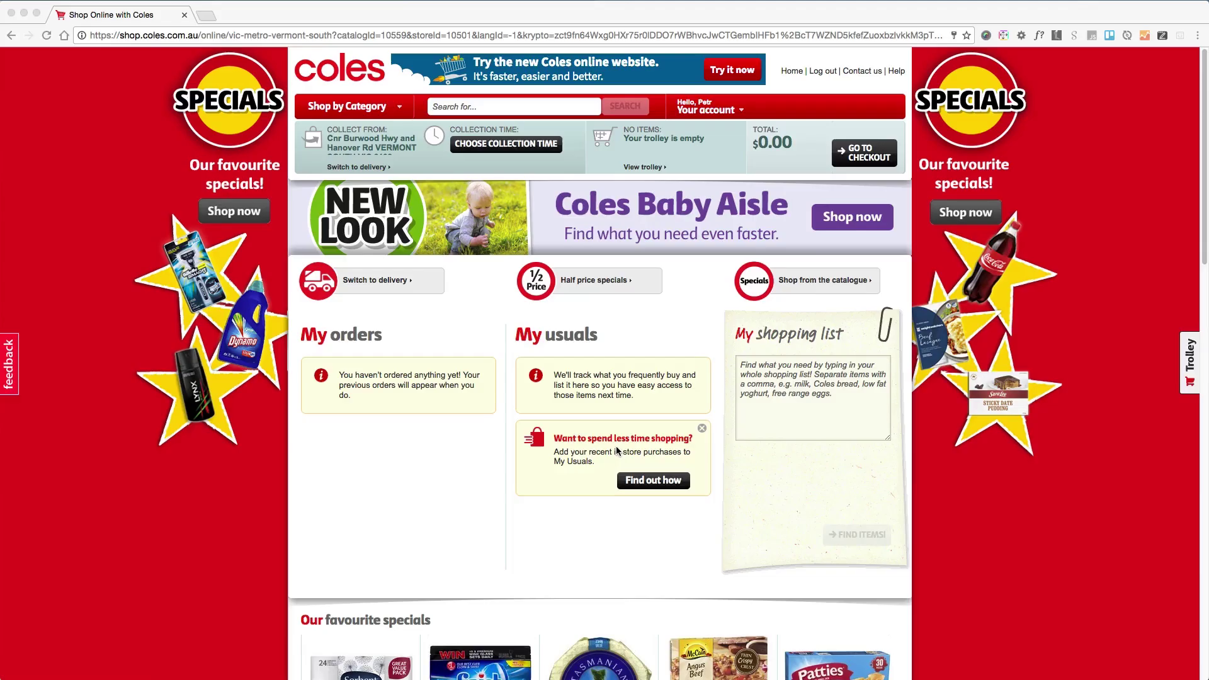
# - Browse the Bread & Bakery category and add Apple Crown Danishes 2 pack to the trolley
pyautogui.click(635, 323)
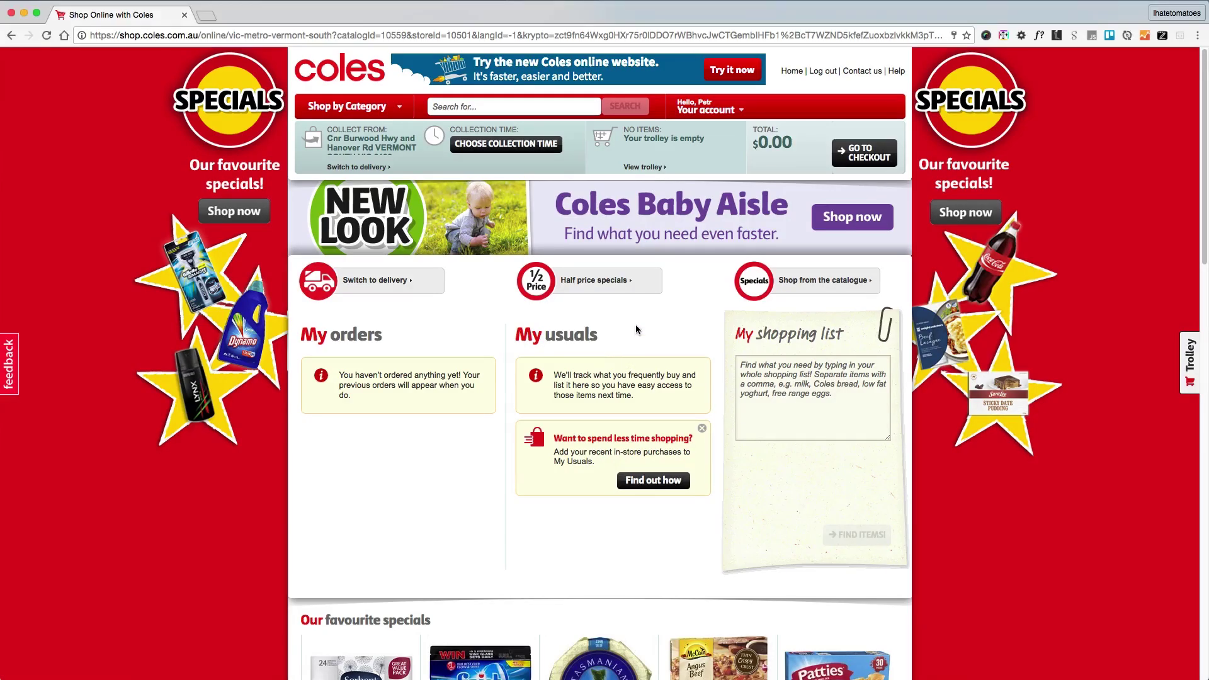
pyautogui.click(398, 109)
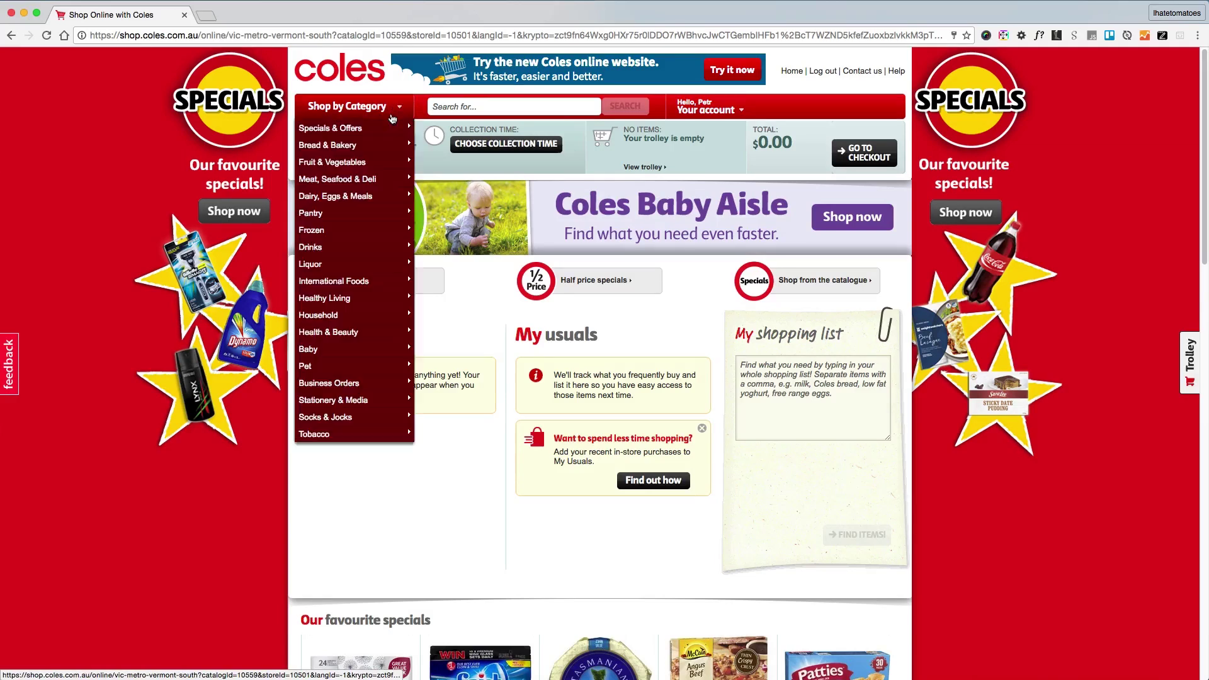
pyautogui.click(357, 150)
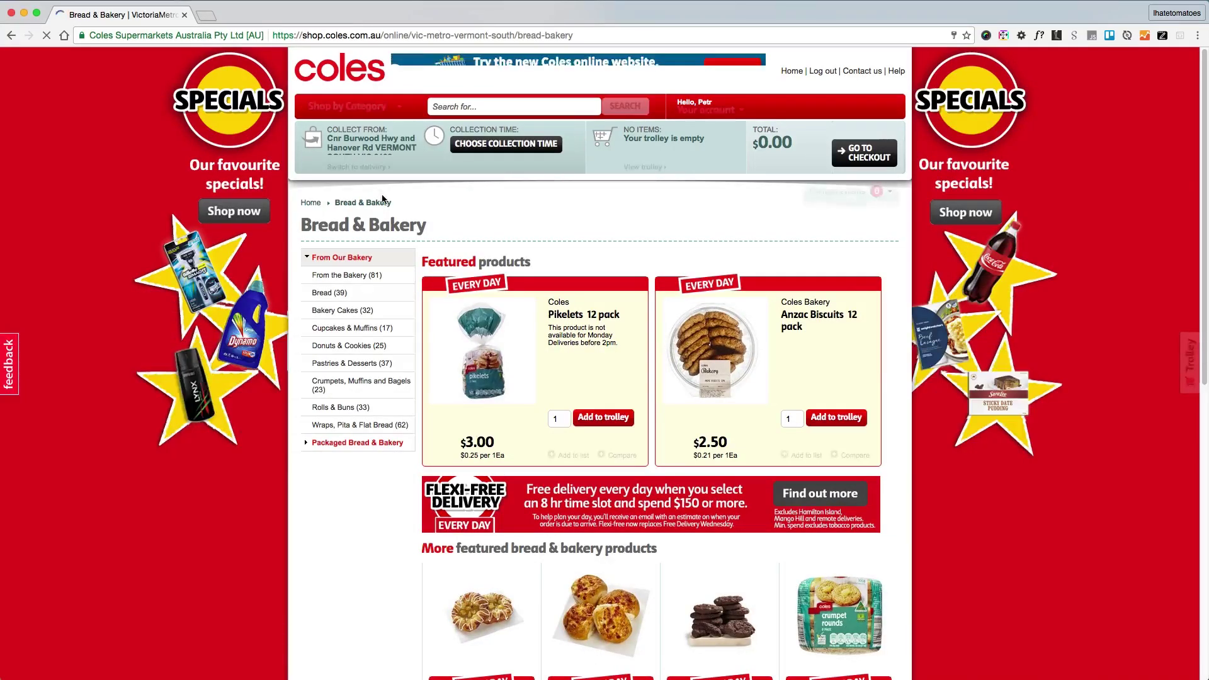
pyautogui.scroll(-5, 383, 200)
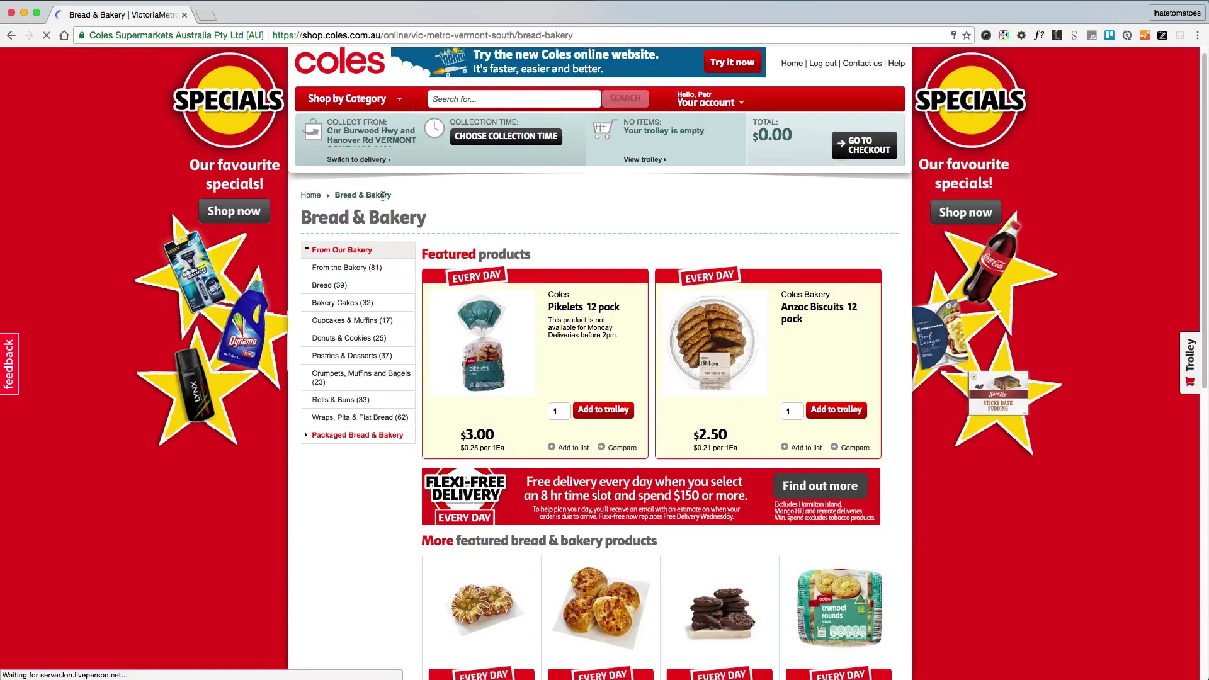
pyautogui.scroll(-5, 383, 198)
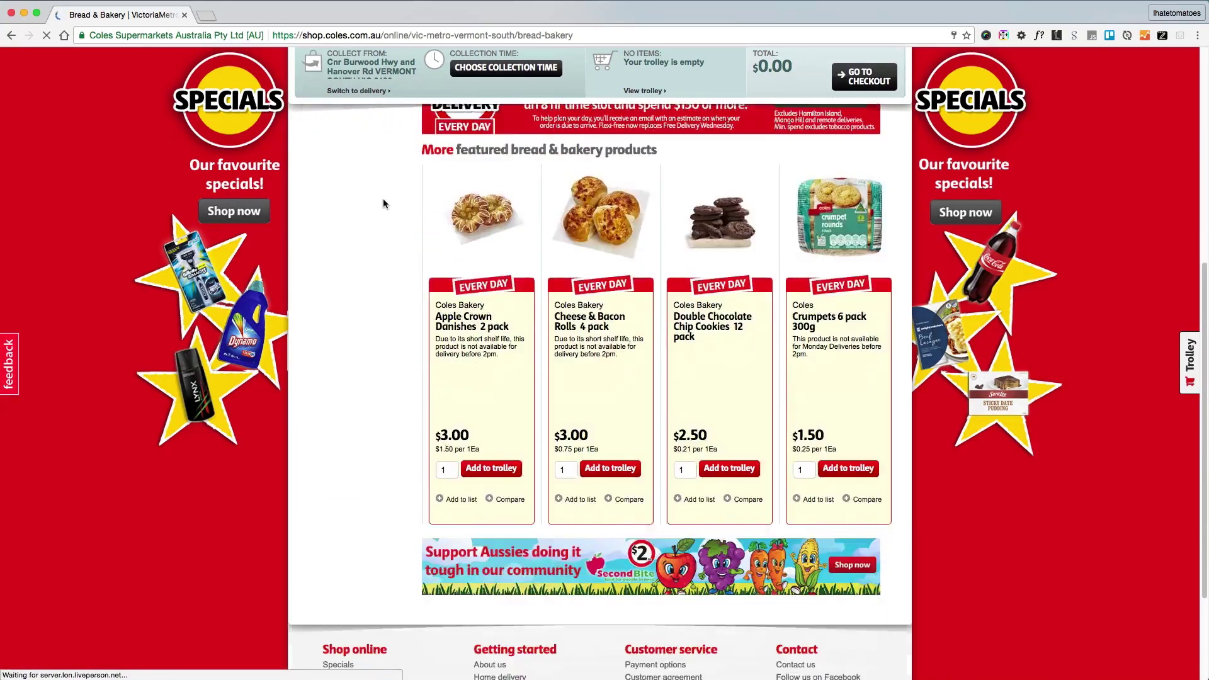
pyautogui.scroll(-1, 403, 264)
pyautogui.click(491, 423)
pyautogui.scroll(4, 409, 283)
# - Return to the home page, open Local Beer under Liquor, and add a beer to the trolley
pyautogui.press('super+bracketleft')
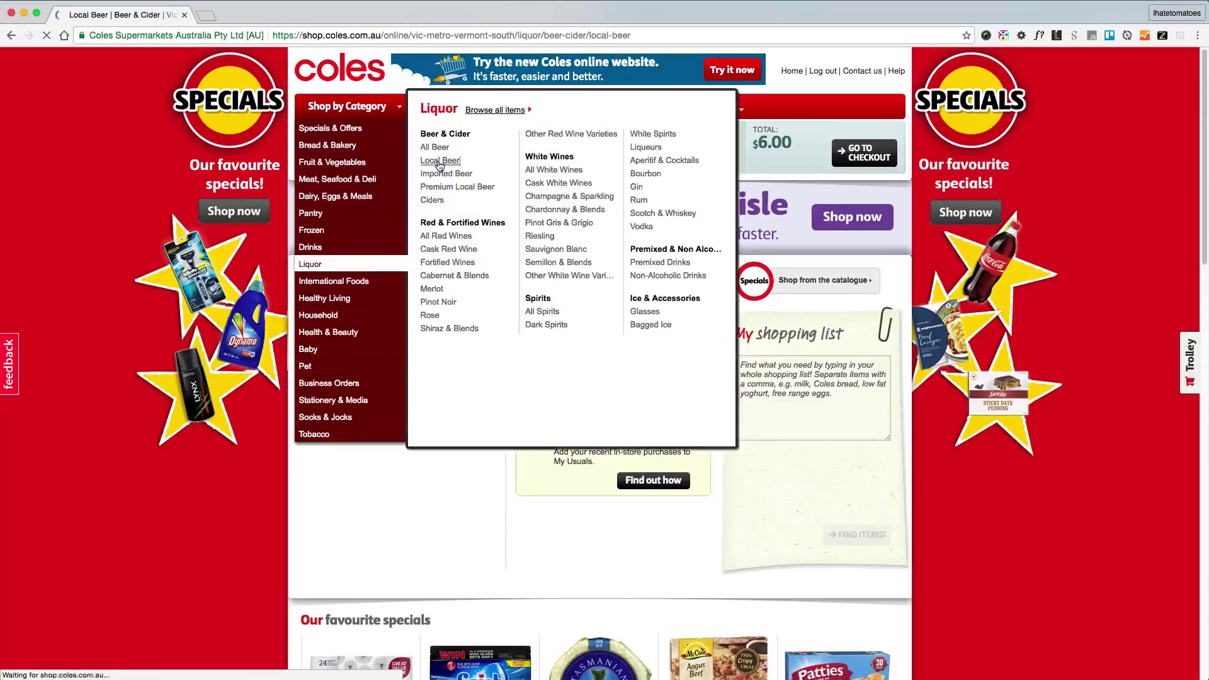
pyautogui.click(433, 160)
pyautogui.click(843, 387)
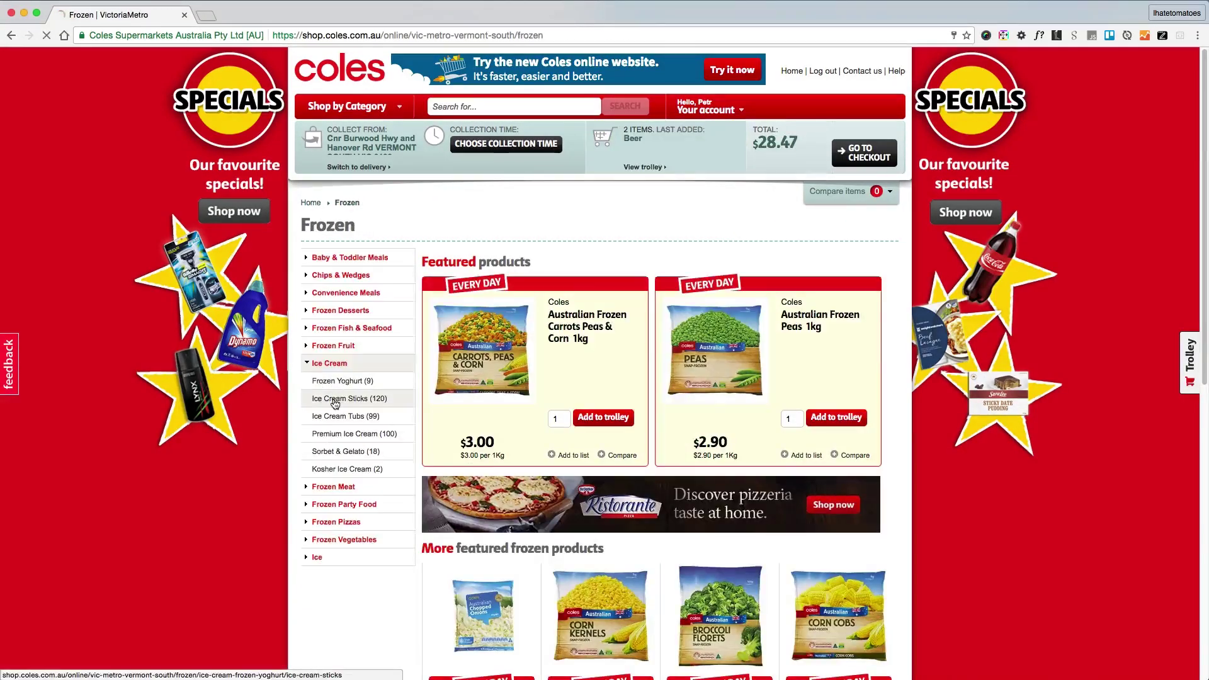
# - Open Ice Cream Sticks in the Frozen category and add an ice cream product to the trolley
pyautogui.click(343, 399)
pyautogui.scroll(-3, 874, 370)
pyautogui.click(861, 364)
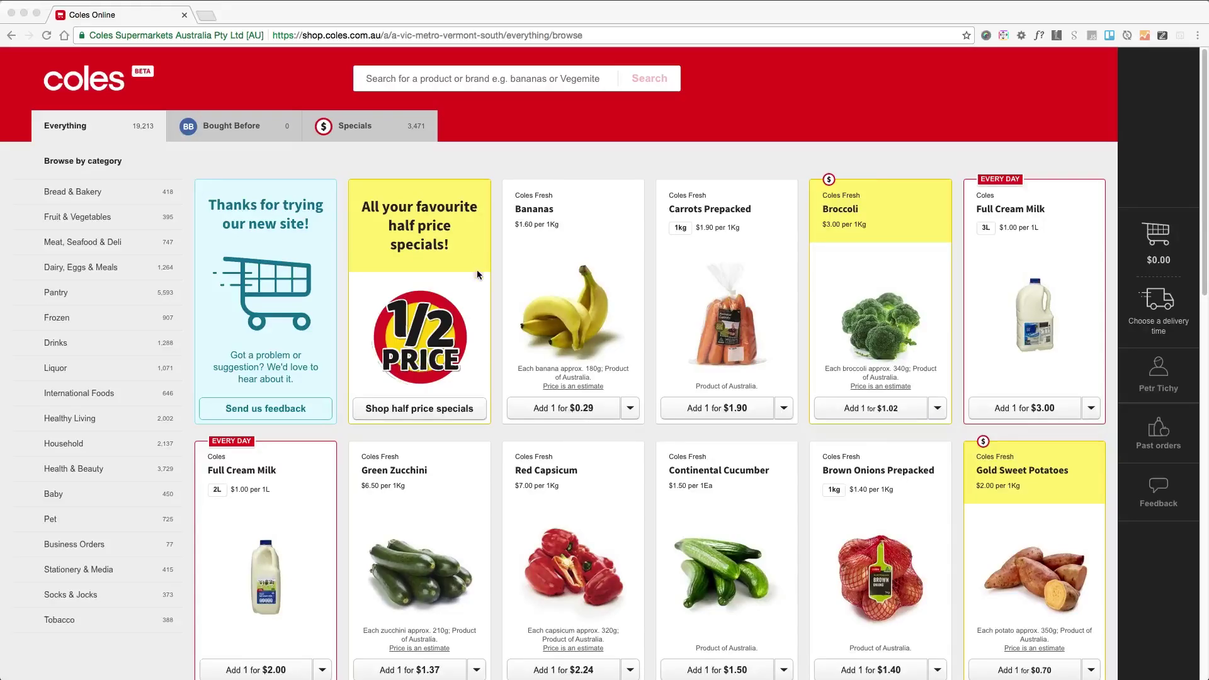
# - From Bread & Bakery on the new site, search for "crown danish" and add two Apple Crown Danishes packs to the trolley
pyautogui.click(497, 172)
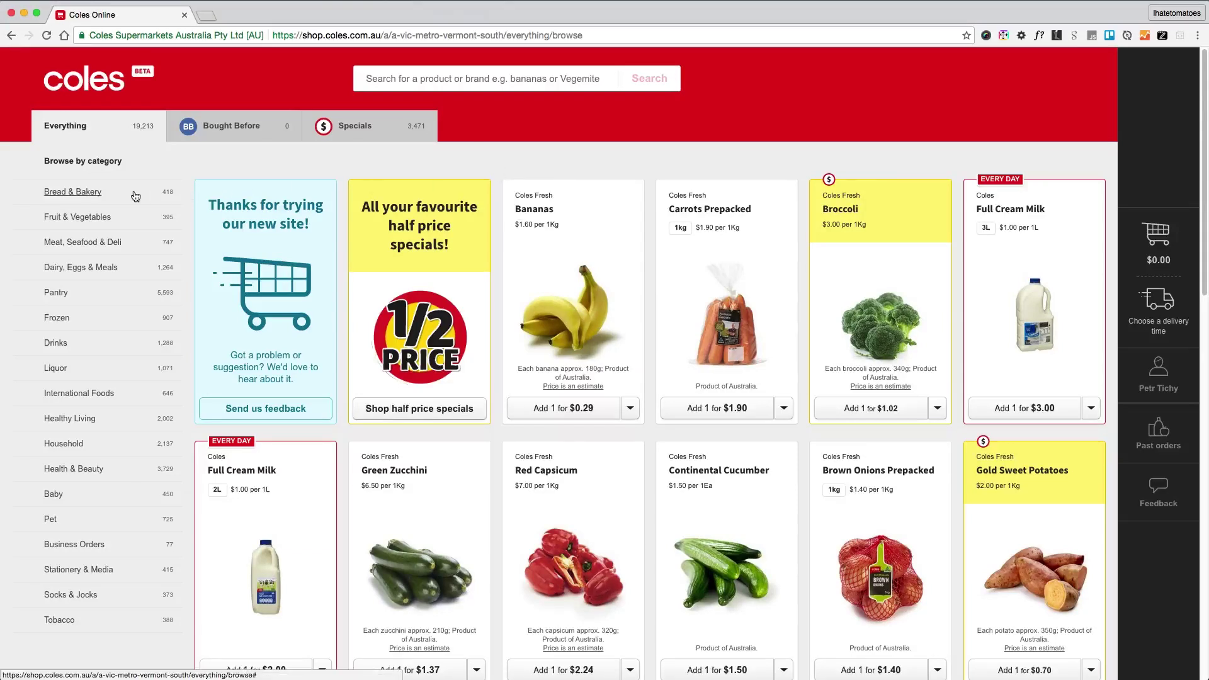
pyautogui.click(87, 196)
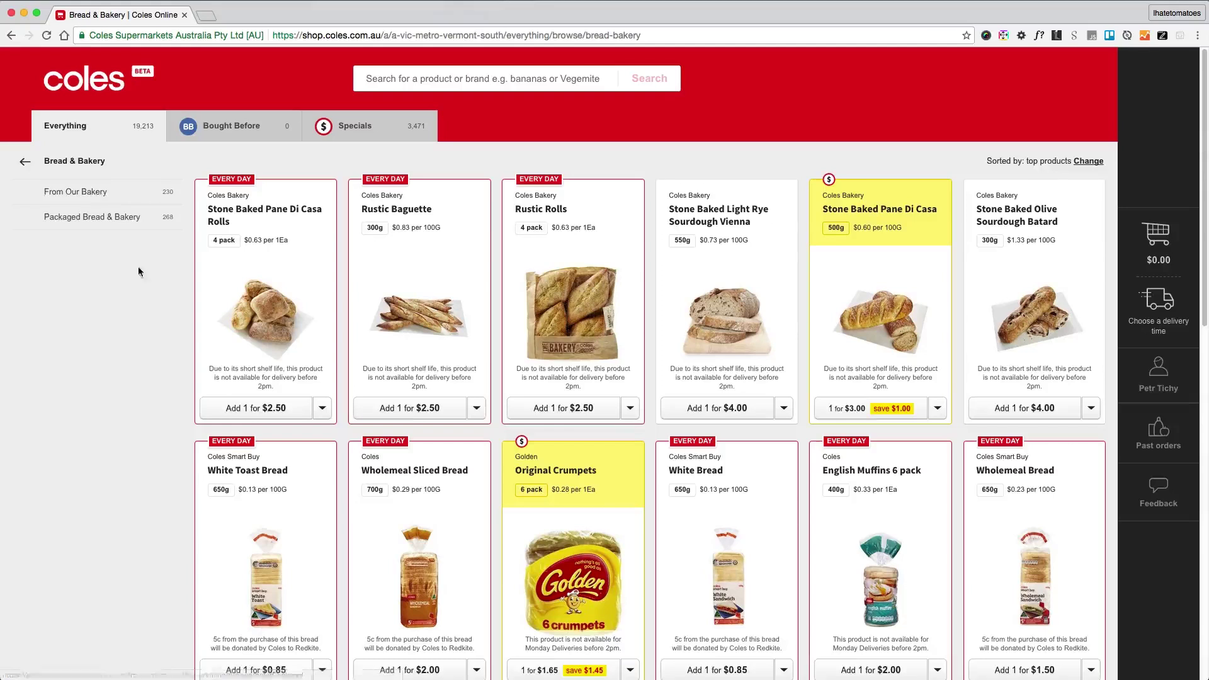
pyautogui.click(401, 77)
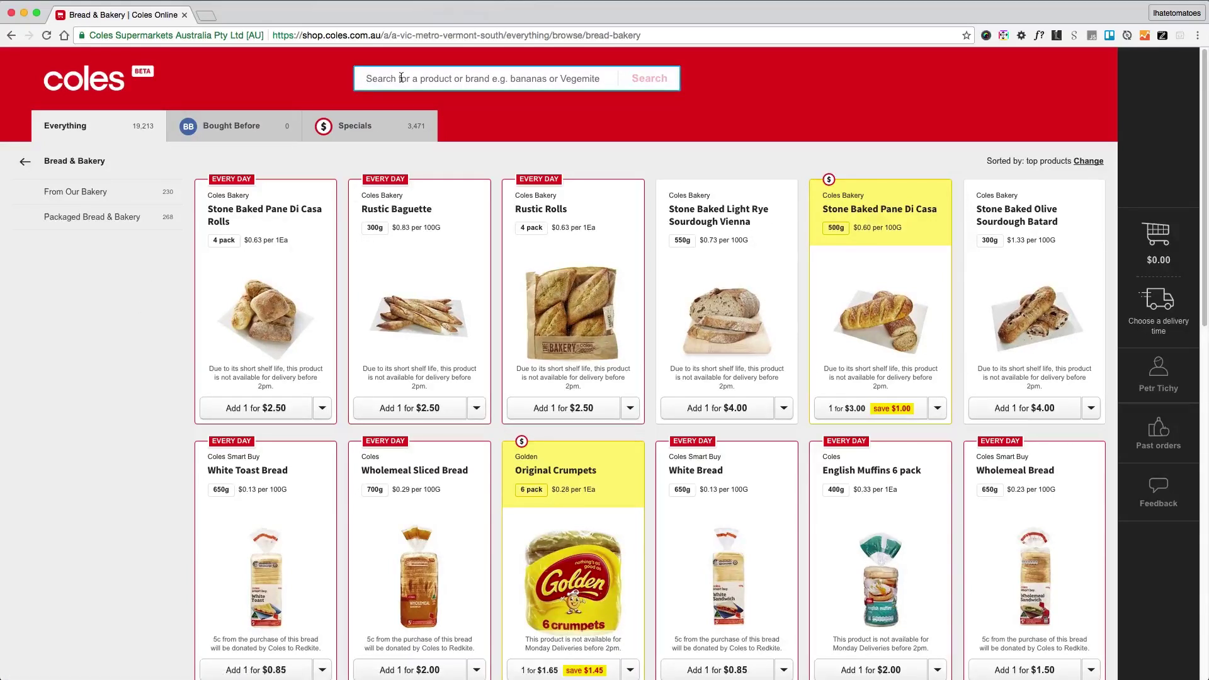
pyautogui.write('crown danish')
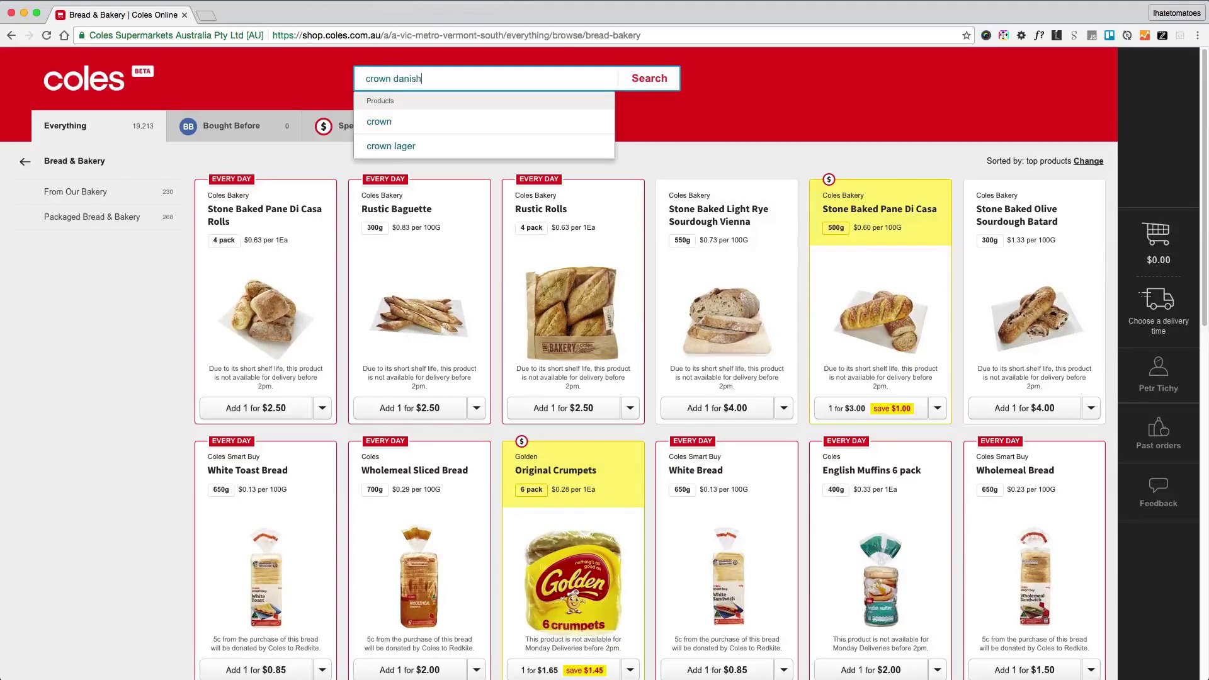
pyautogui.press('Return')
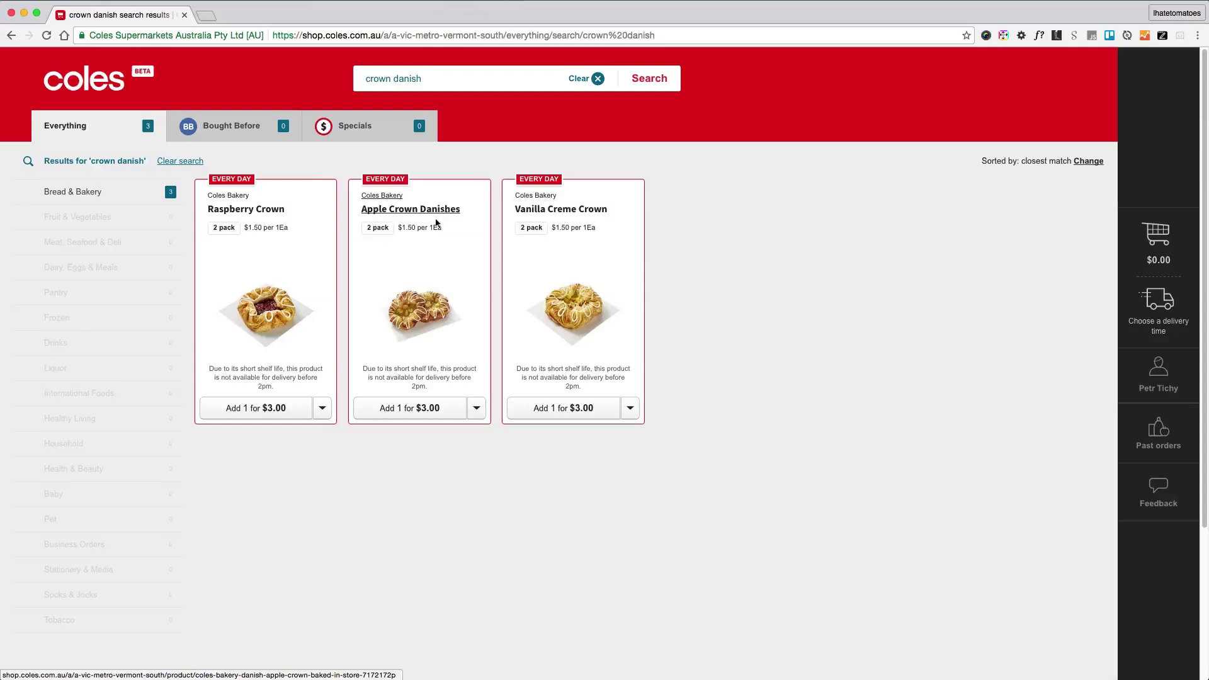
pyautogui.click(476, 409)
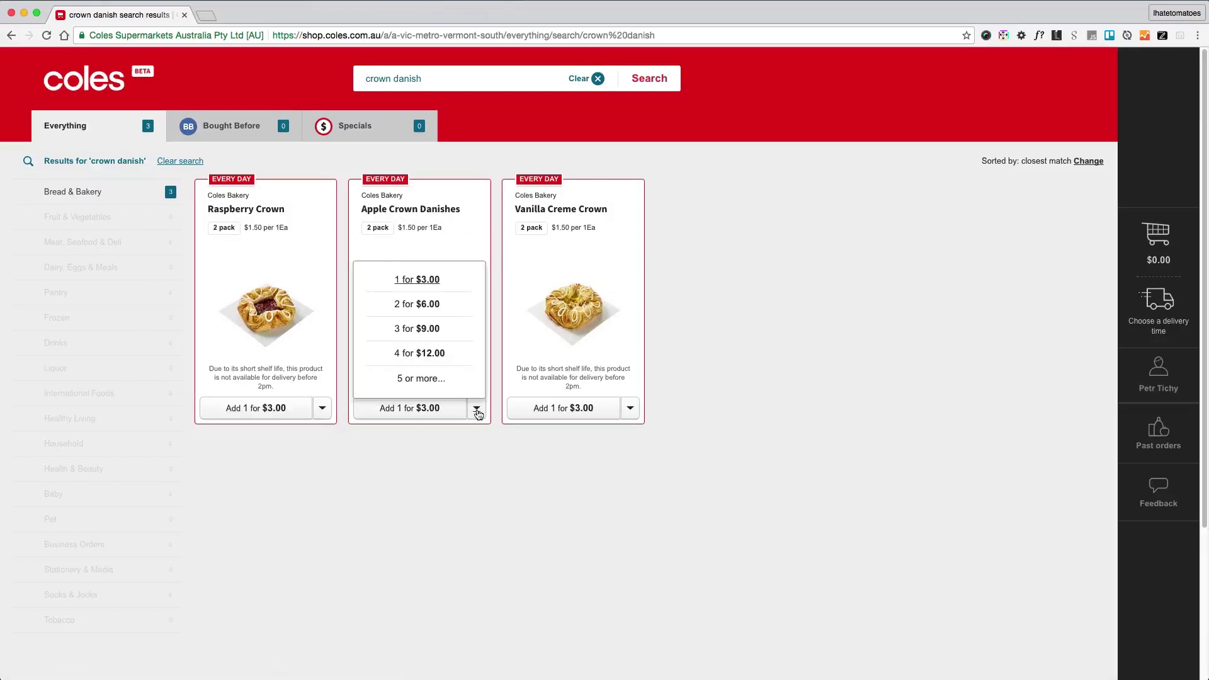
pyautogui.click(419, 307)
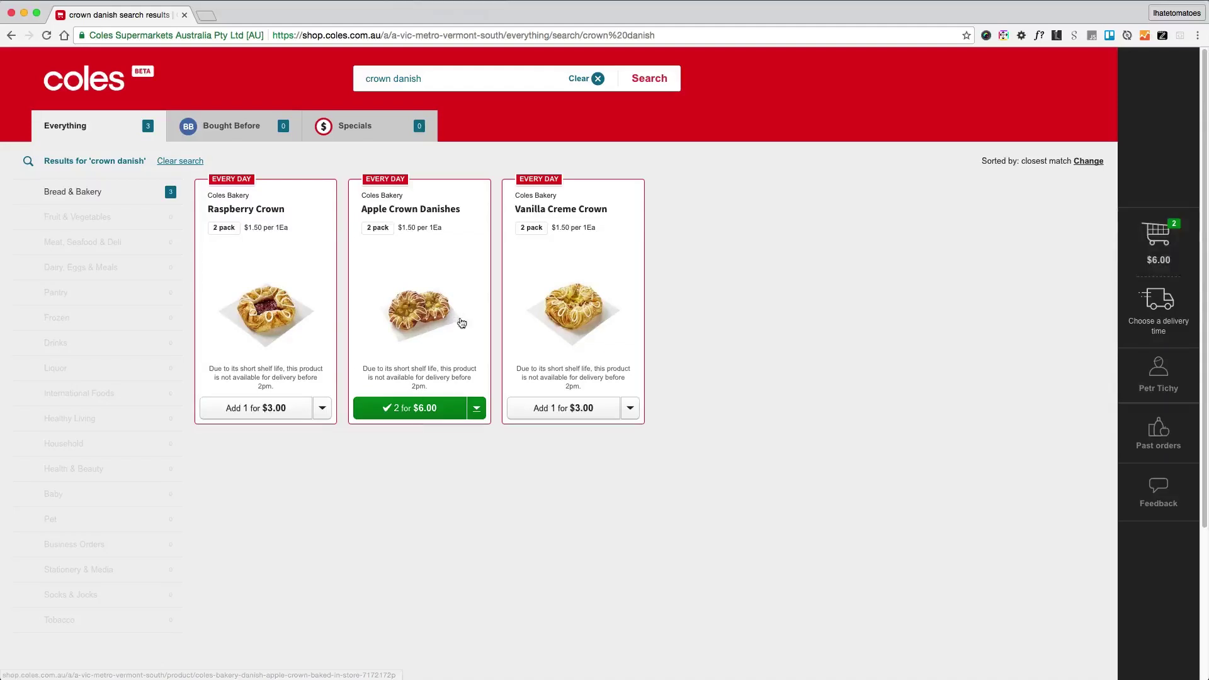
# - Replace the search with "crown" and choose to add one Crown Lager Beer 6 pack to the trolley
pyautogui.click(597, 79)
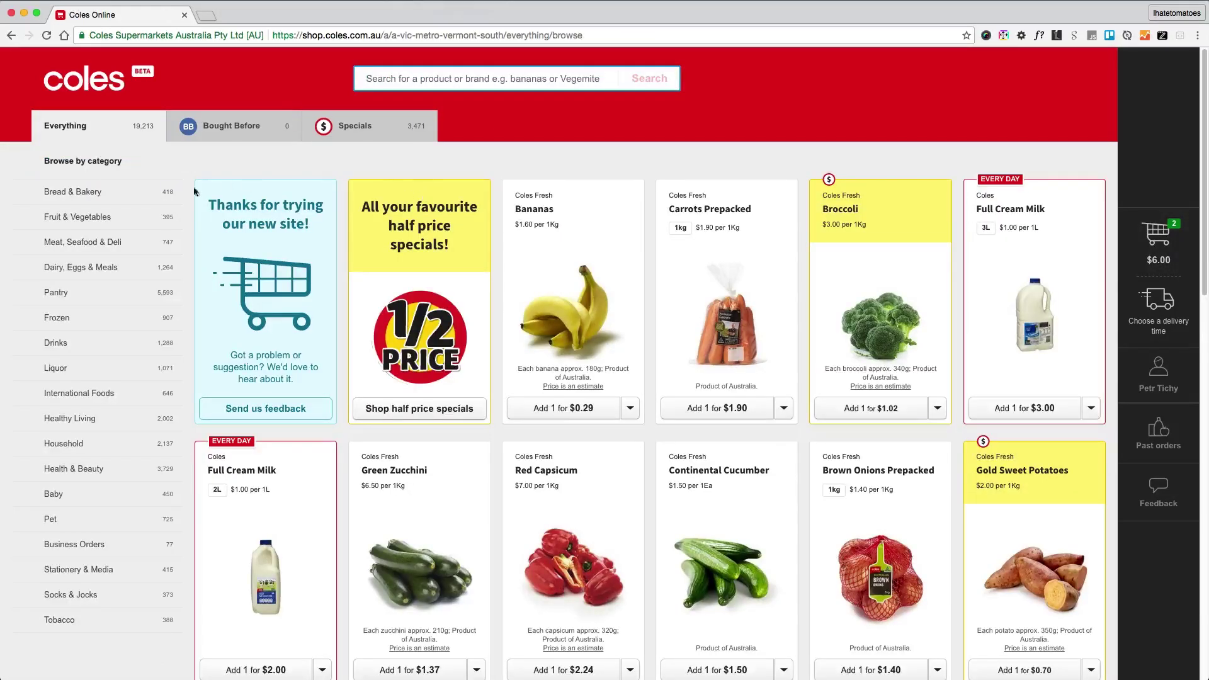
pyautogui.write('crown')
pyautogui.press('Return')
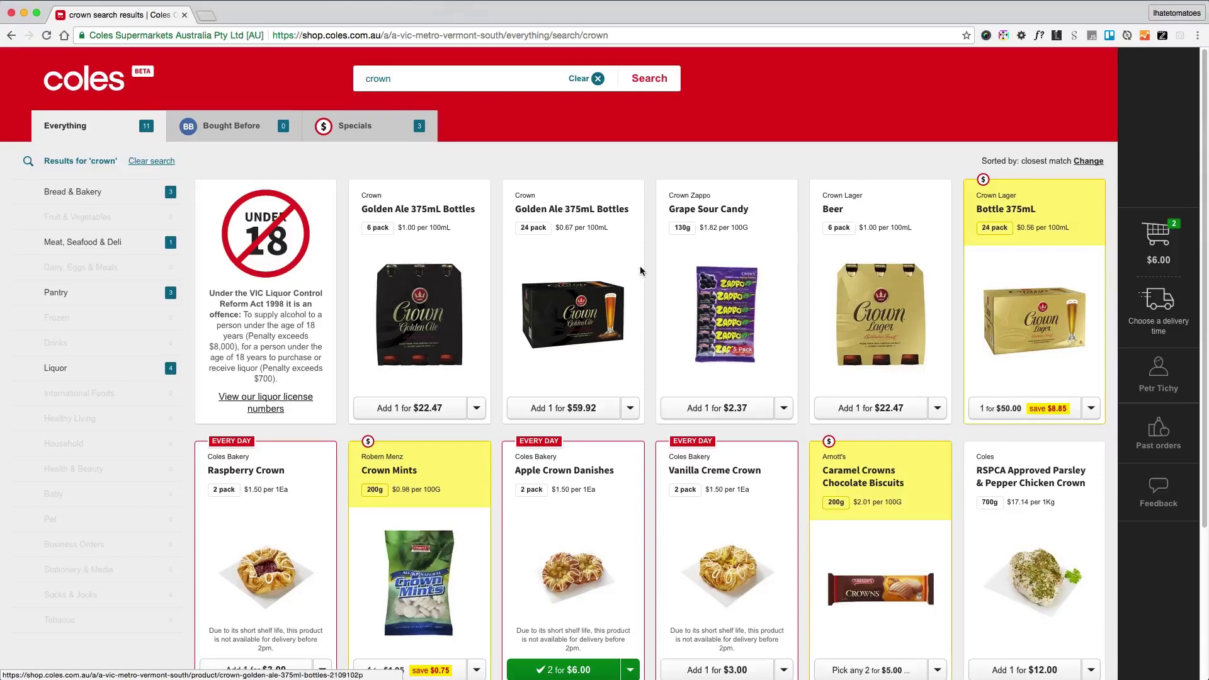
pyautogui.click(857, 411)
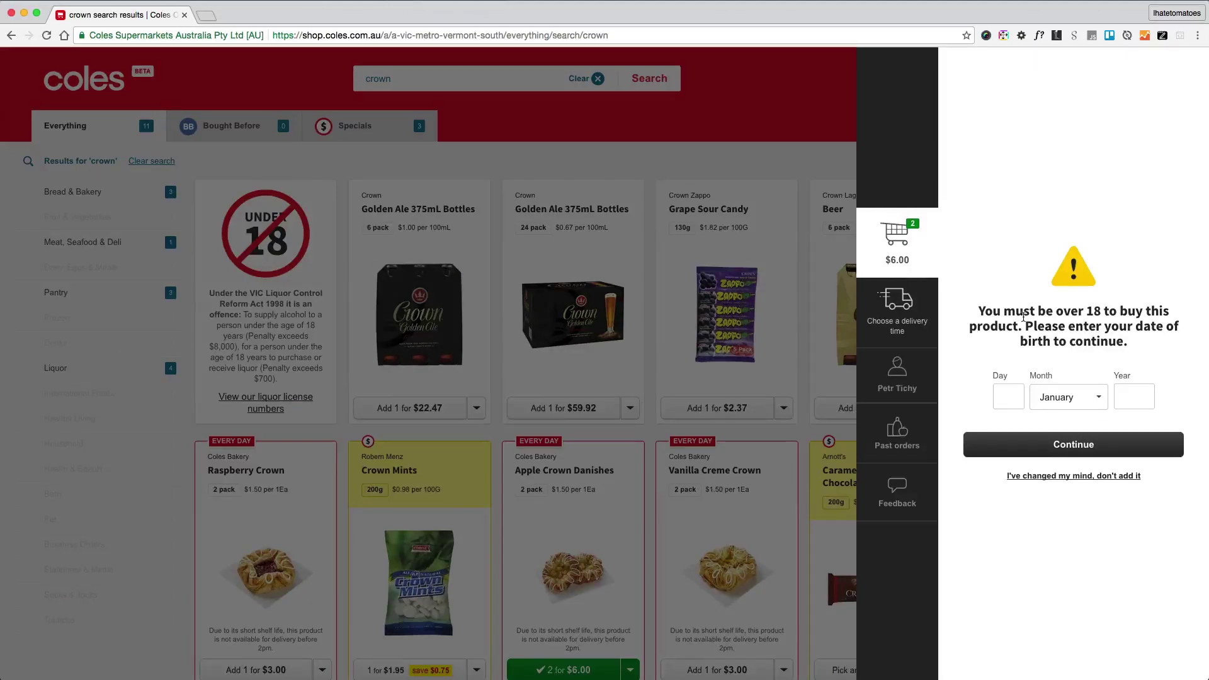
# - Enter the date of birth to pass the age check for the beer, and review the trolley contents
pyautogui.write('17')
pyautogui.press('Tab')
pyautogui.press('s')
pyautogui.press('Tab')
pyautogui.write('1985')
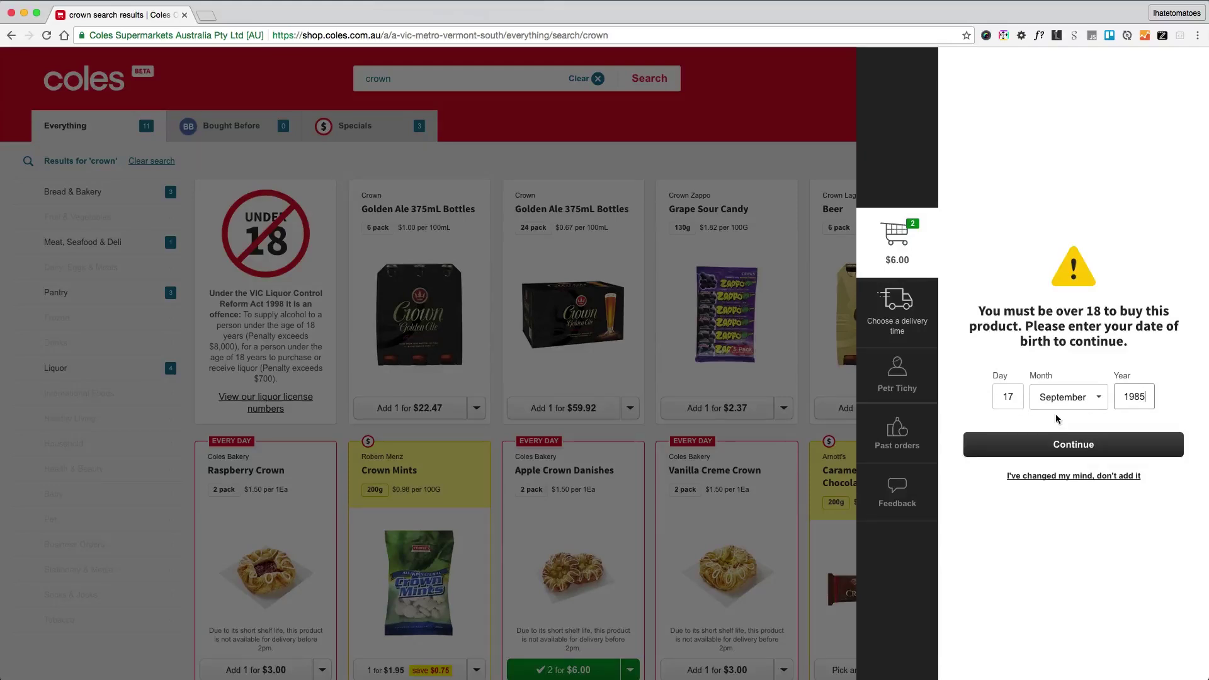
pyautogui.click(1069, 449)
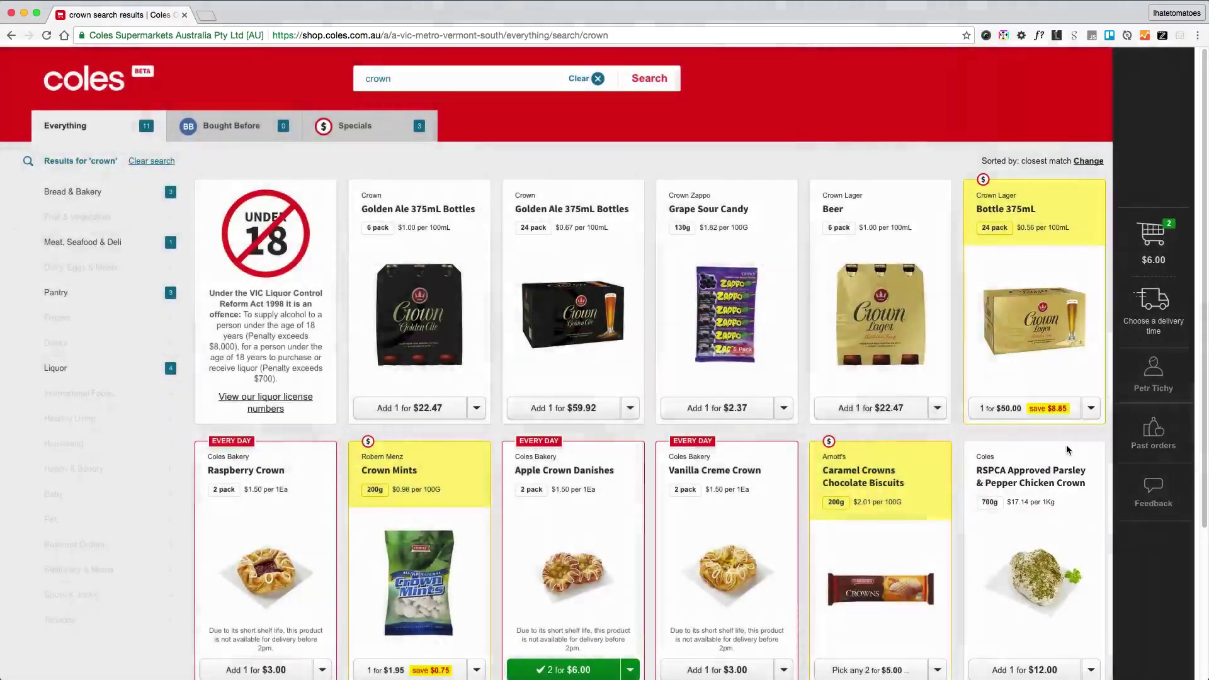
pyautogui.click(1152, 252)
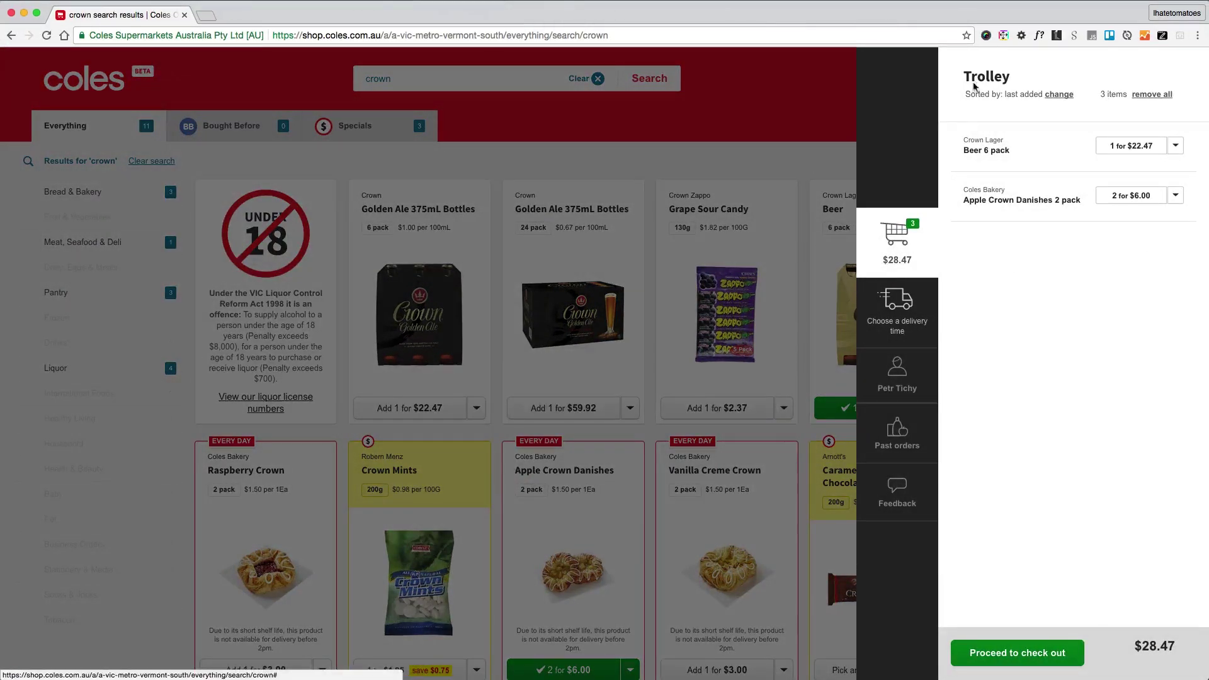
pyautogui.click(905, 255)
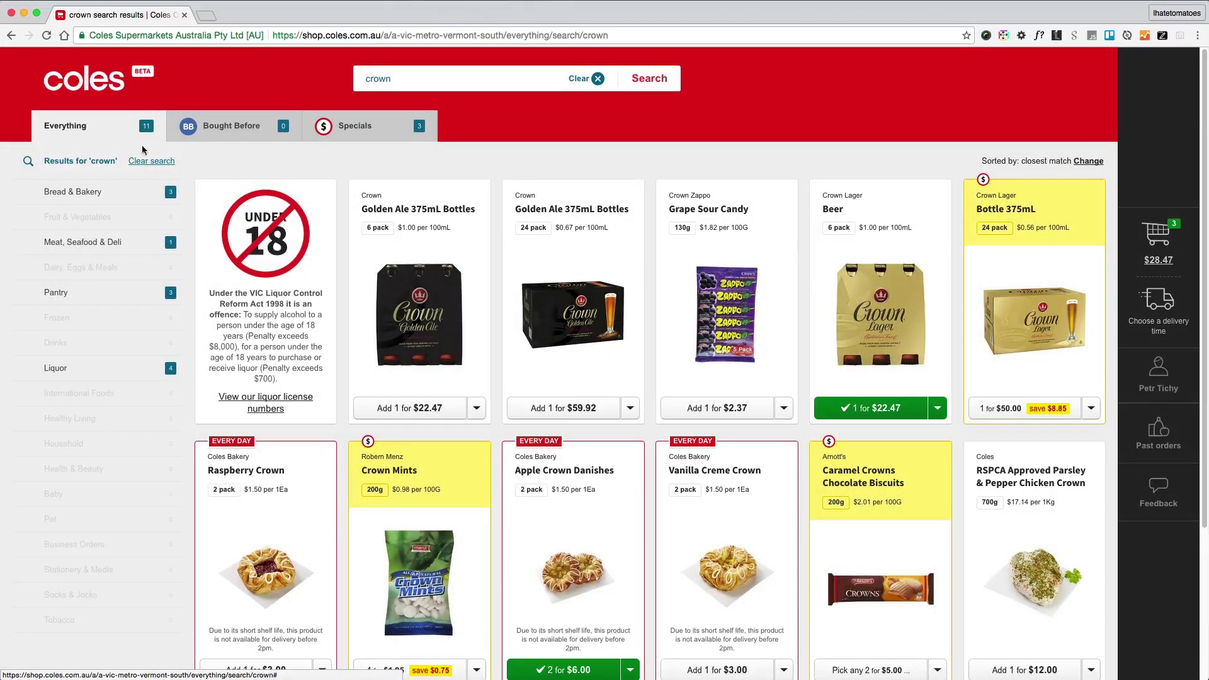
# - Clear the search, add one Fandangles Fairy Floss 10 pack from Ice Cream under Frozen, and open the trolley
pyautogui.click(591, 82)
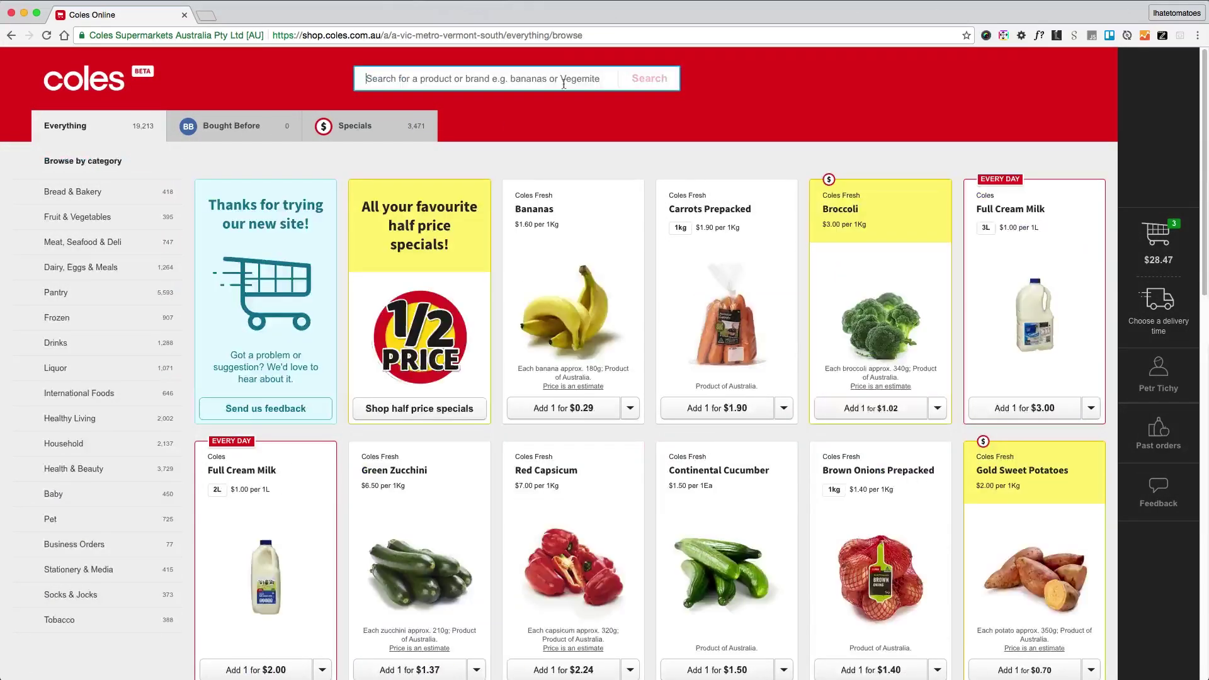
pyautogui.click(60, 321)
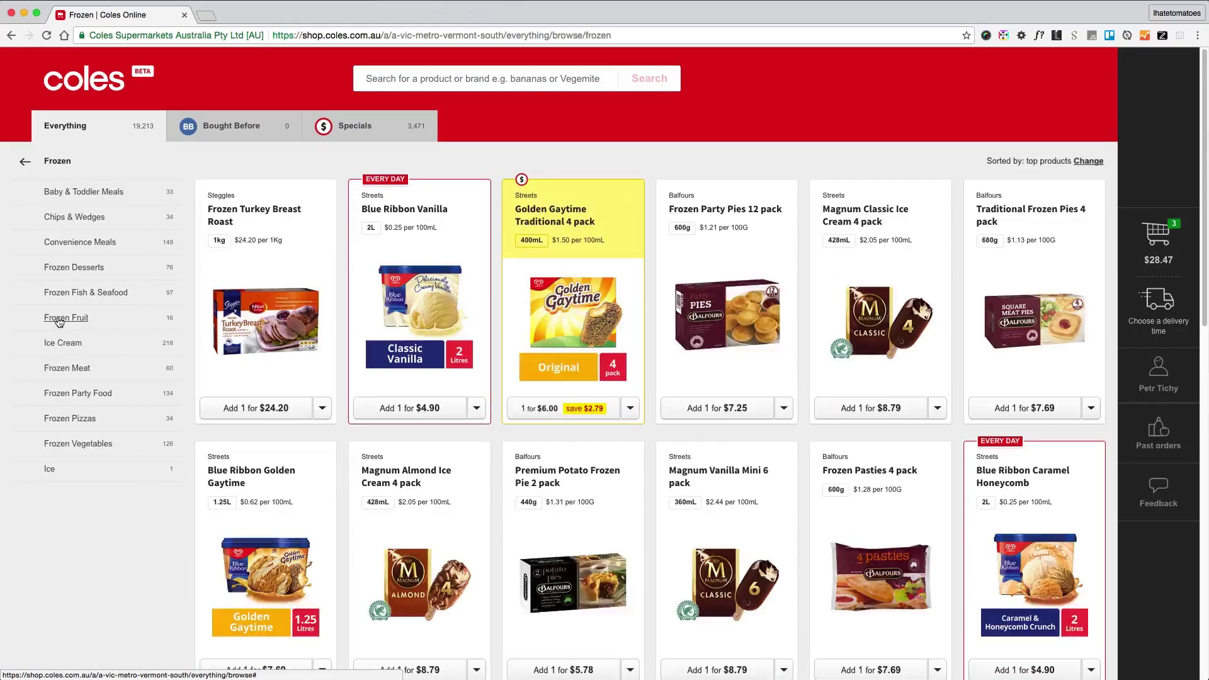
pyautogui.click(77, 342)
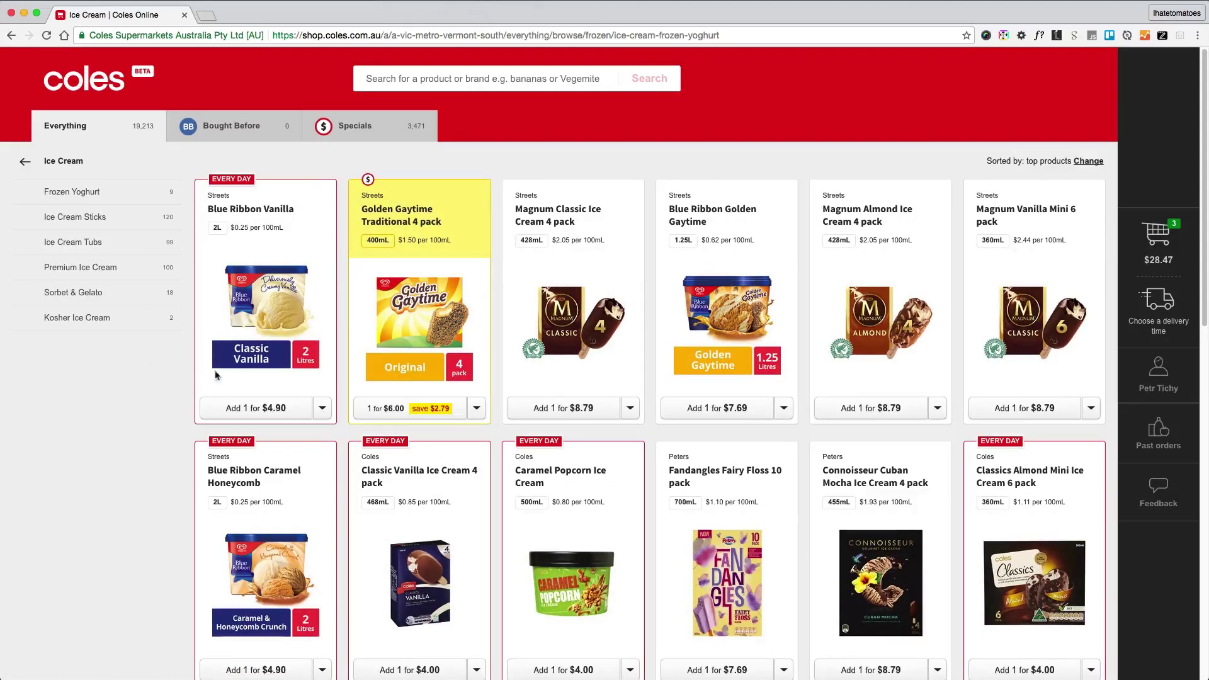
pyautogui.scroll(-2, 753, 484)
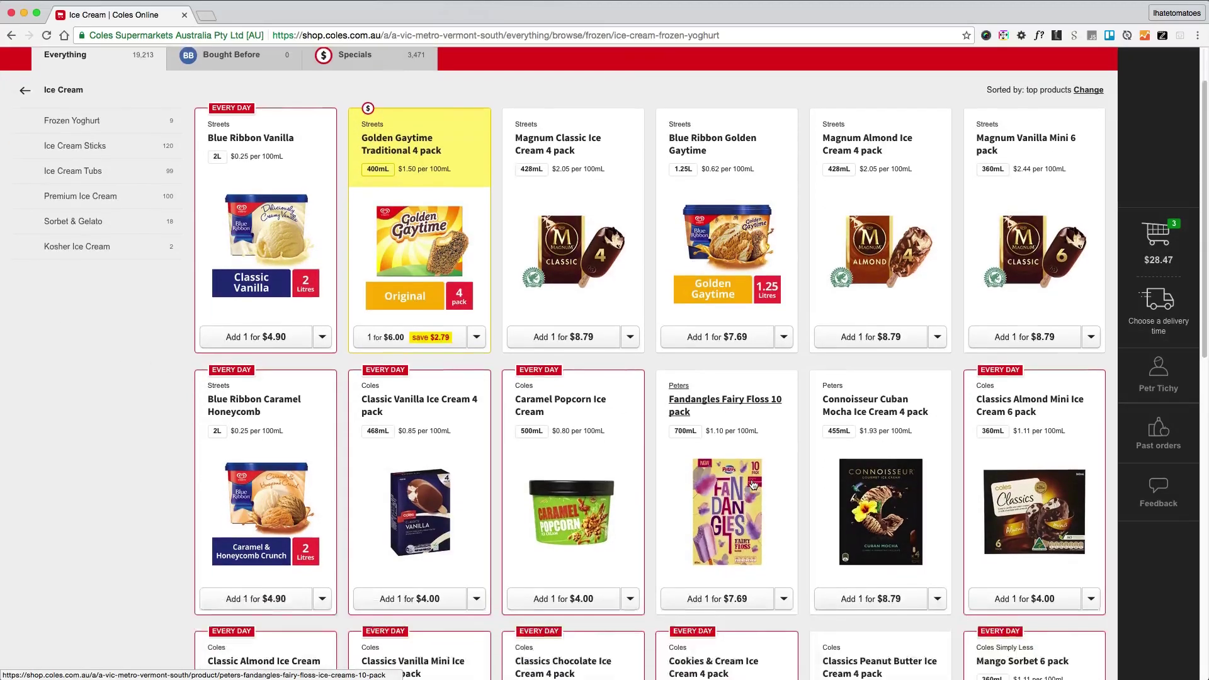
pyautogui.scroll(-1, 729, 409)
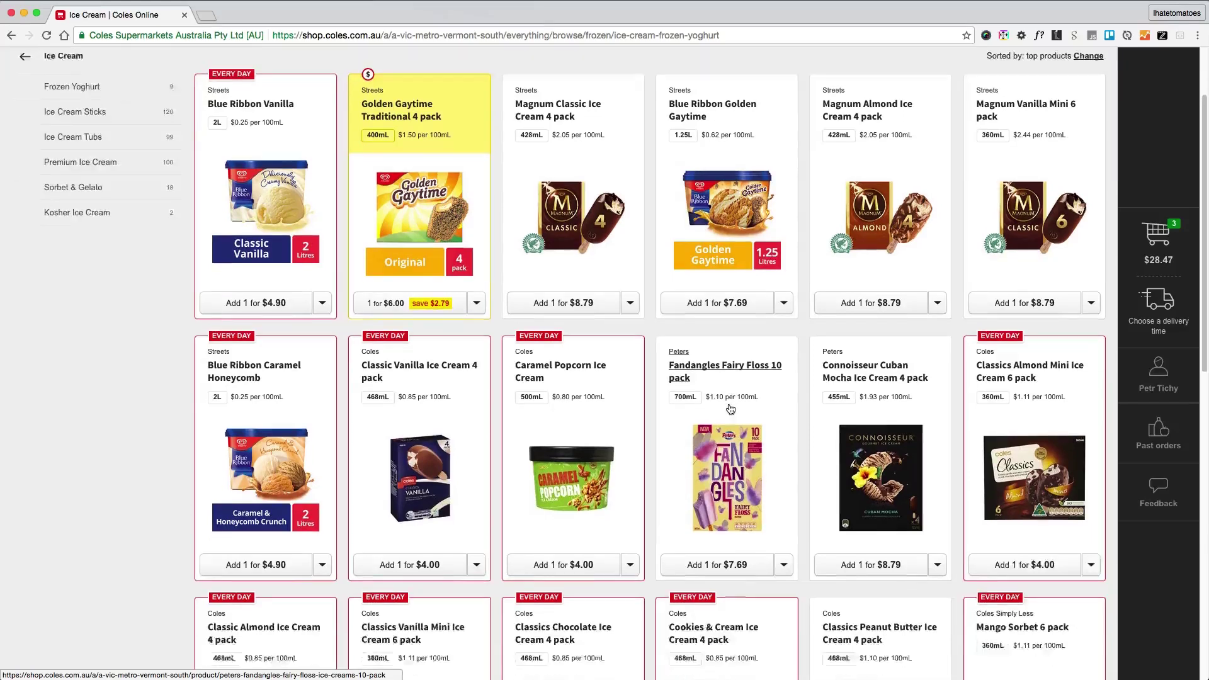
pyautogui.click(706, 538)
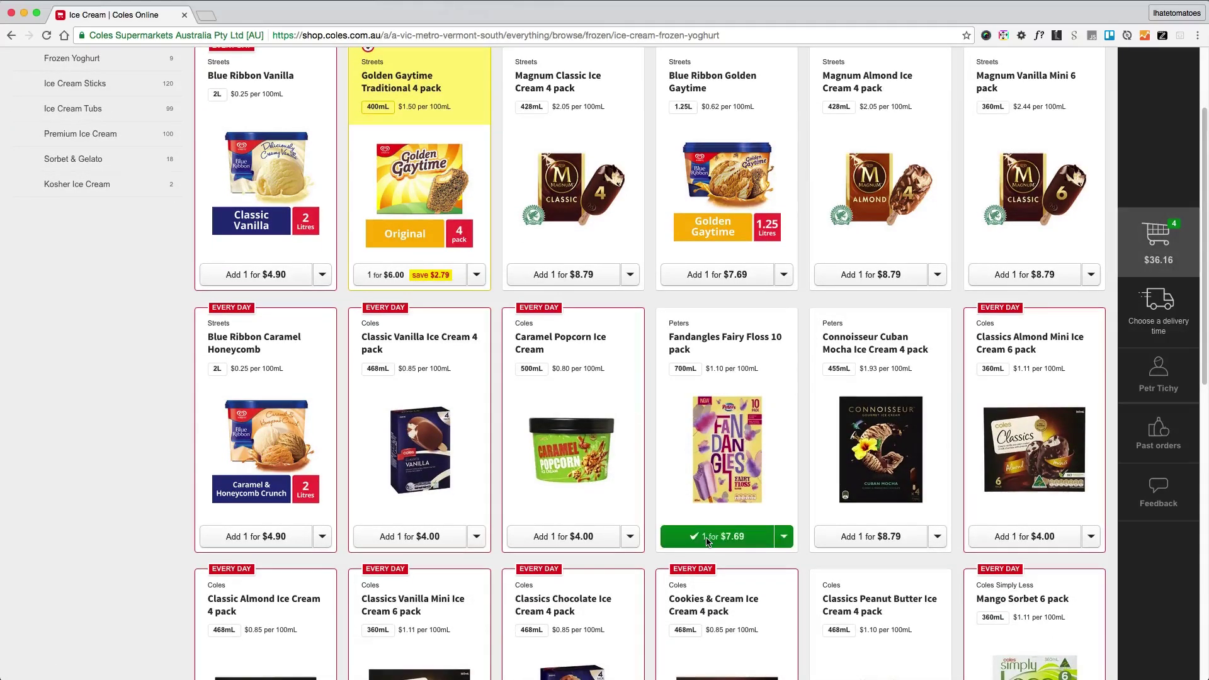
pyautogui.click(1155, 255)
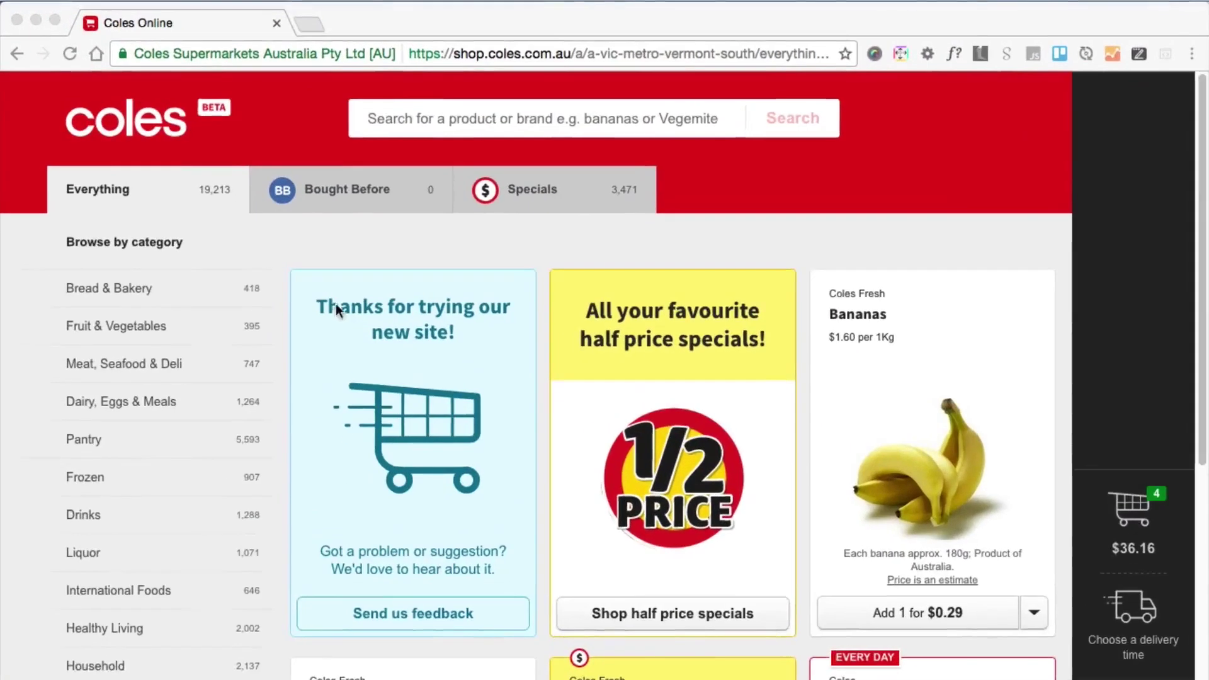
# - Browse from the home page through Bread & Bakery to From Our Bakery and back up to all categories
pyautogui.click(134, 142)
pyautogui.click(131, 307)
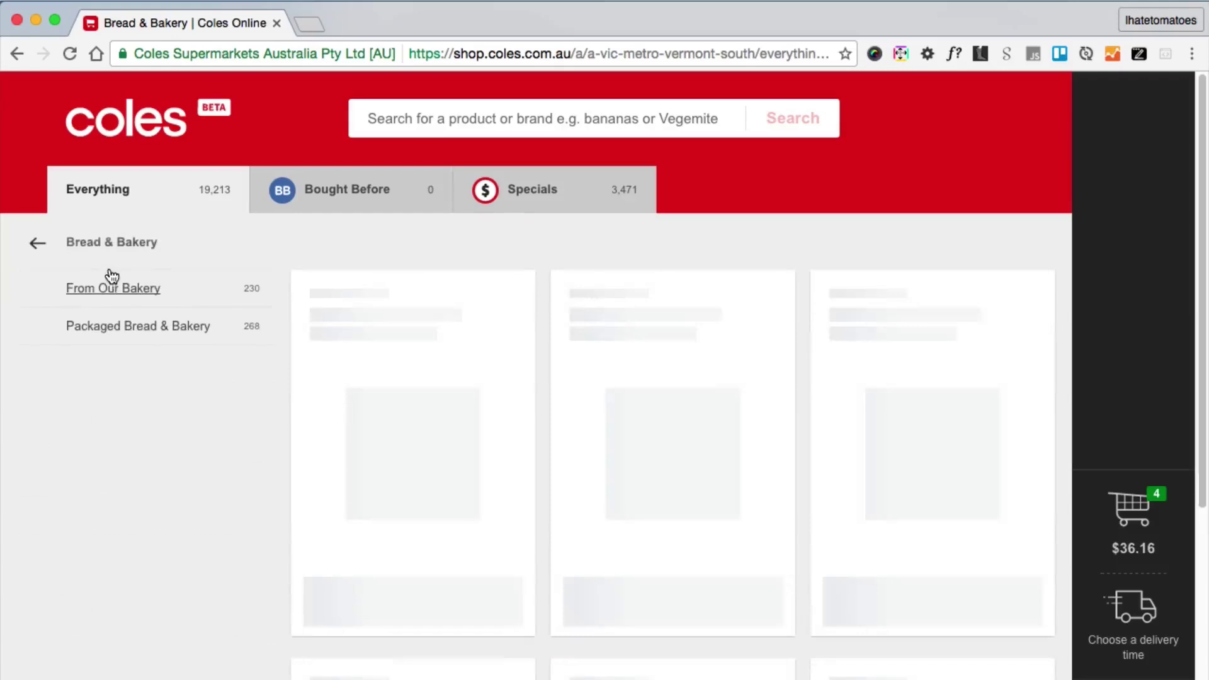
pyautogui.click(123, 295)
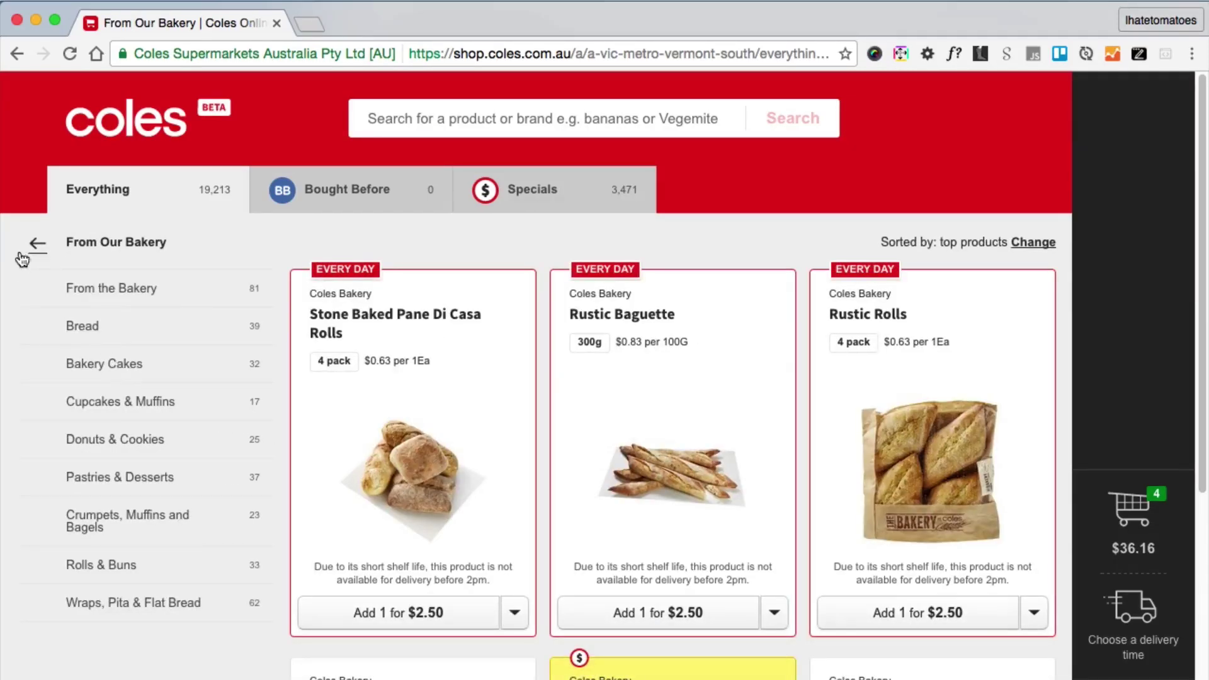
pyautogui.click(36, 251)
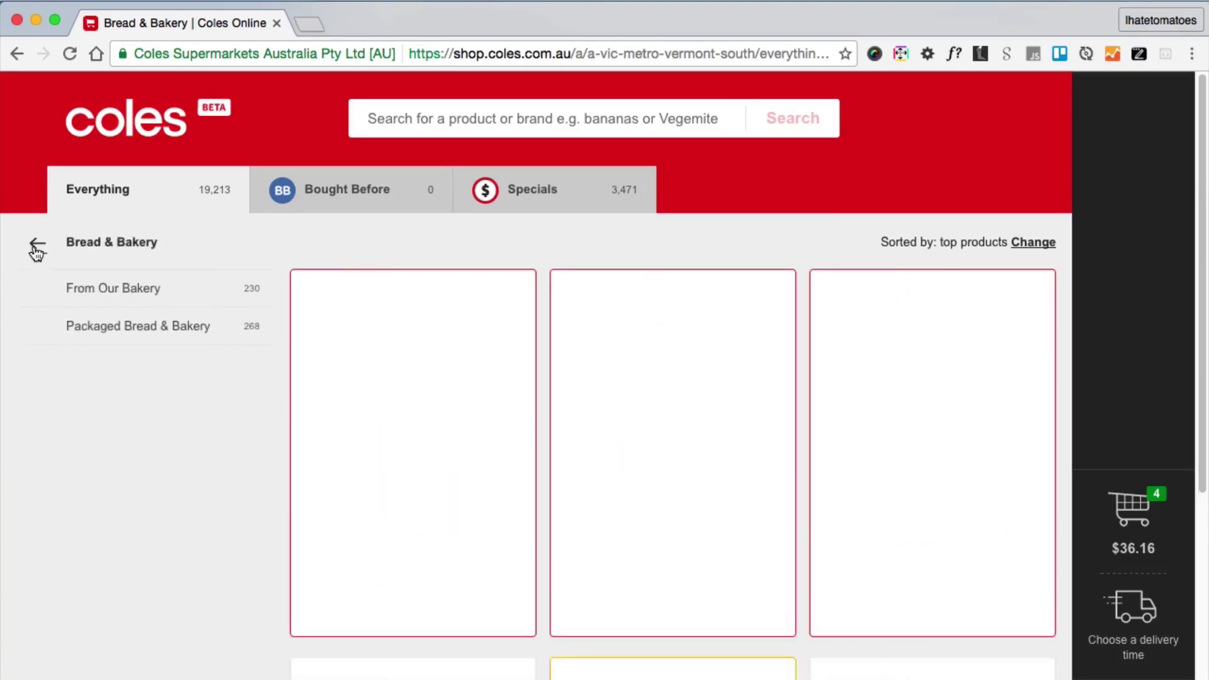
pyautogui.click(36, 251)
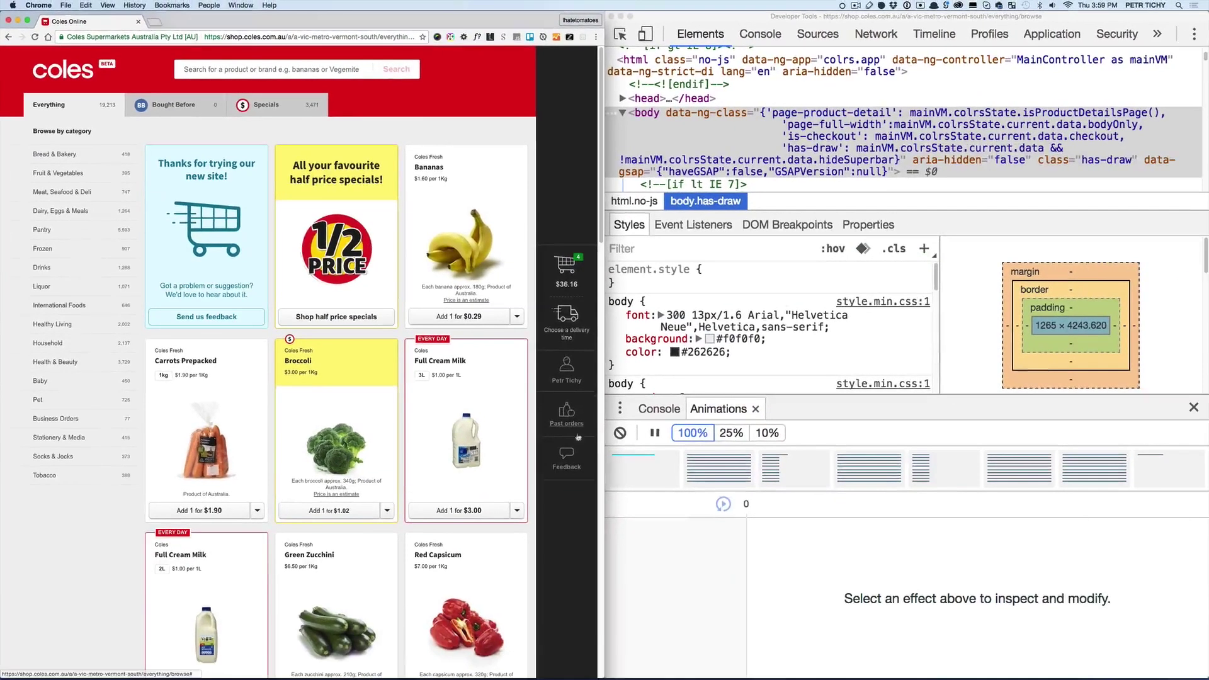
# - Clear all recorded animations in the developer tools' animation inspector
pyautogui.click(621, 434)
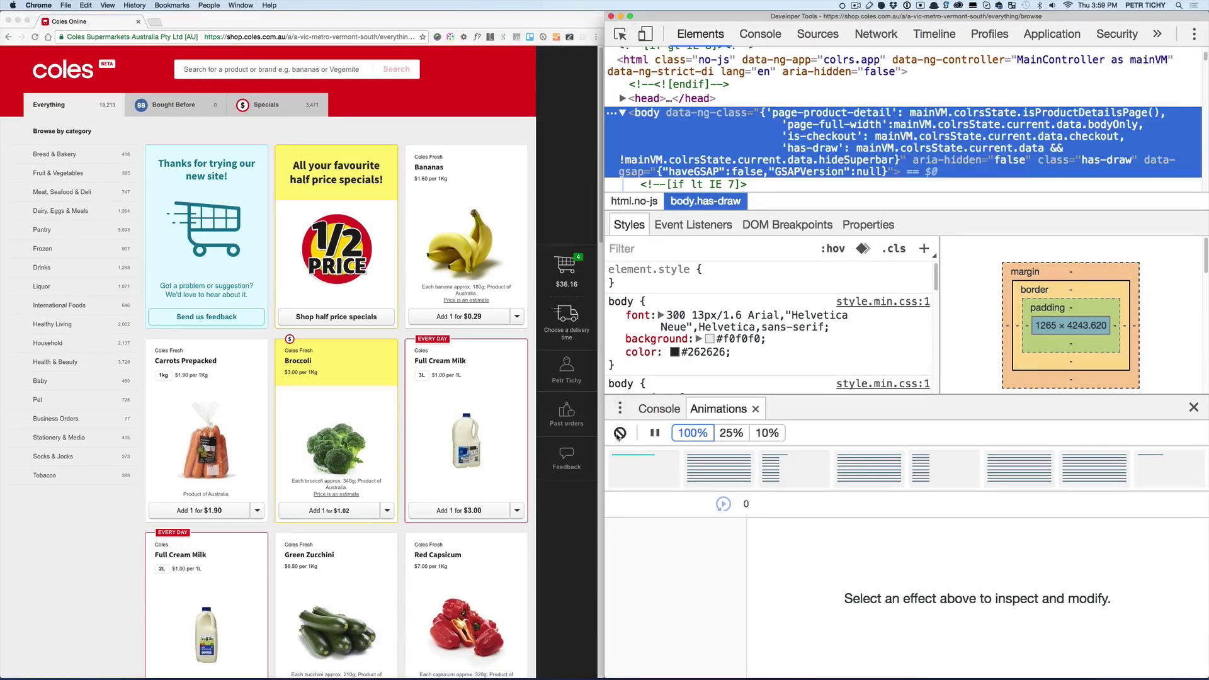
pyautogui.click(619, 433)
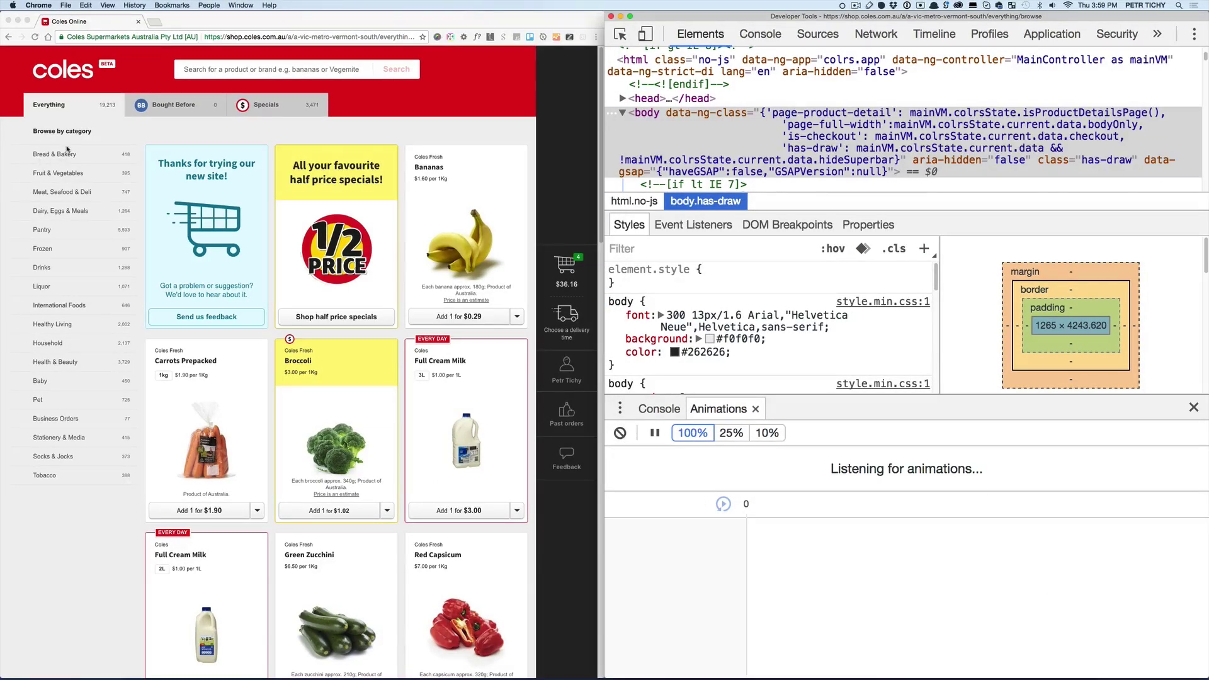
# - Open the Bread & Bakery category and scrub its first recorded animation group to about 263 ms
pyautogui.click(119, 140)
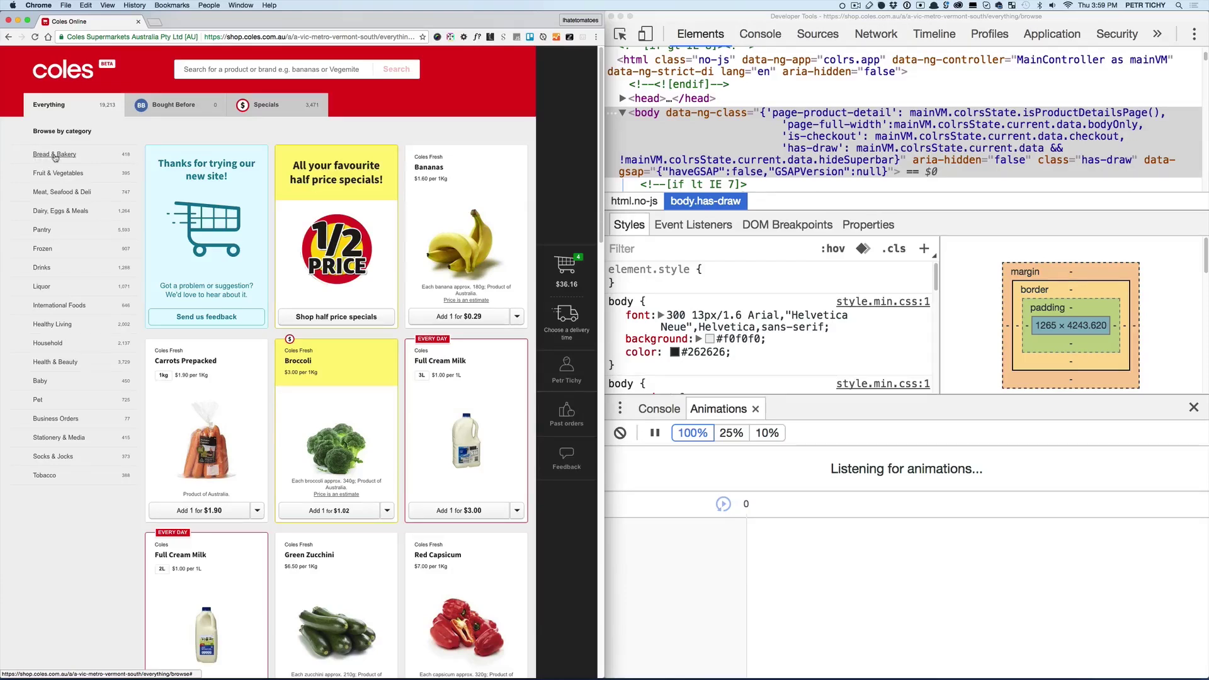
pyautogui.click(55, 154)
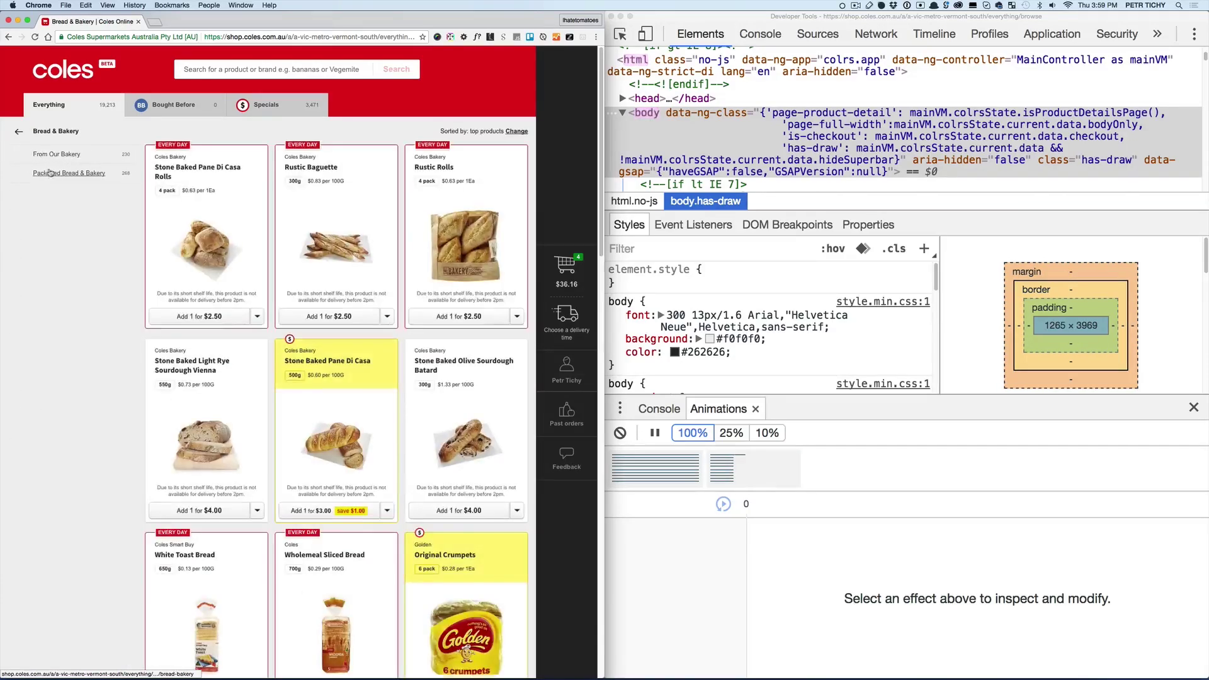
pyautogui.click(662, 473)
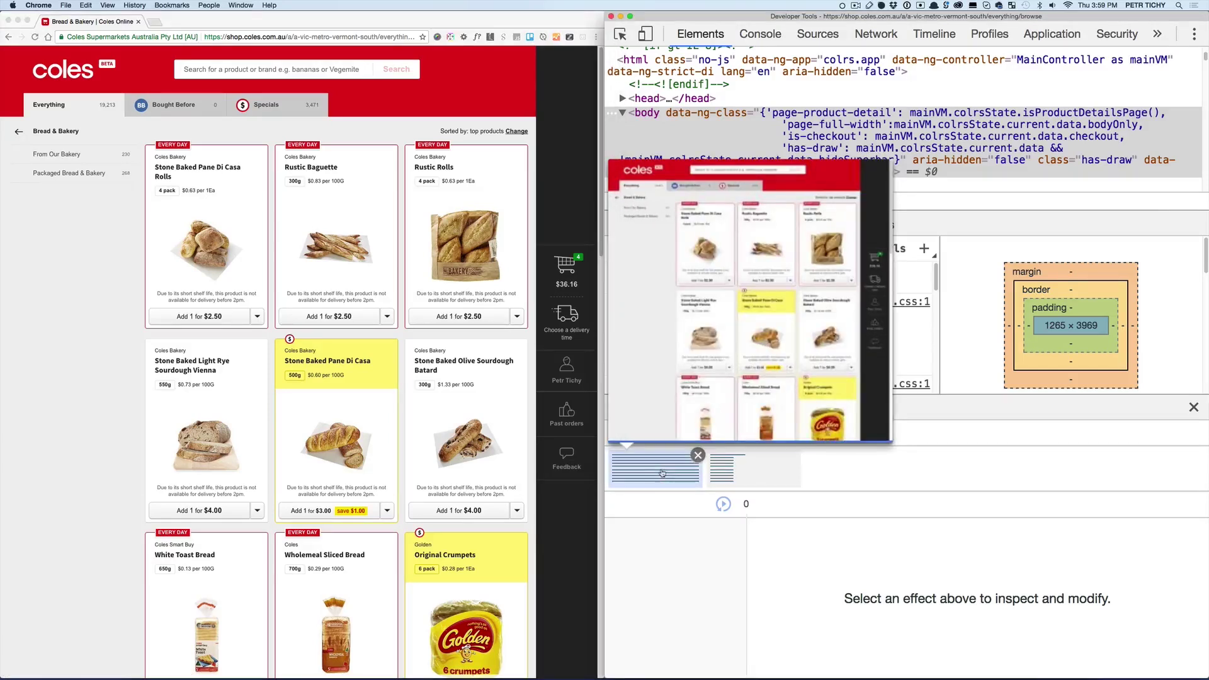
pyautogui.click(662, 473)
pyautogui.moveTo(795, 504); pyautogui.dragTo(773, 503)
# - Scrub the cat-nav-list-2 transform animation to about 432 ms and examine the element's transform and .nav-animate-item transition styles
pyautogui.scroll(-1, 797, 560)
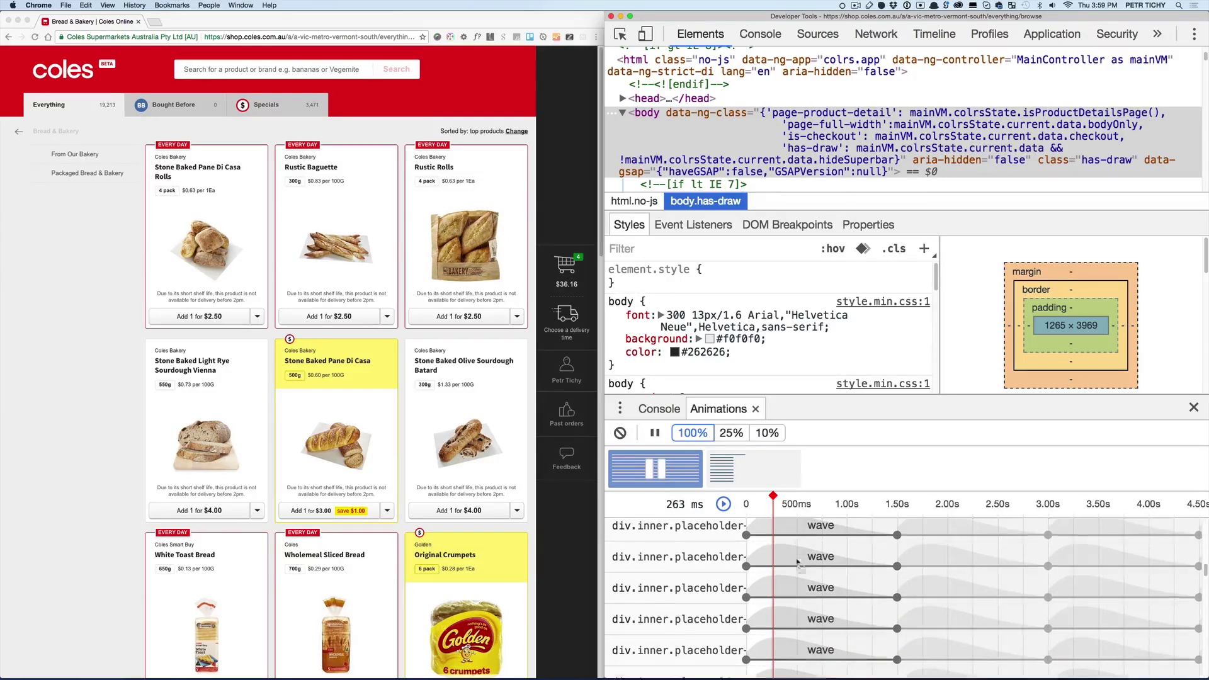
pyautogui.scroll(-4, 797, 560)
pyautogui.scroll(2, 797, 559)
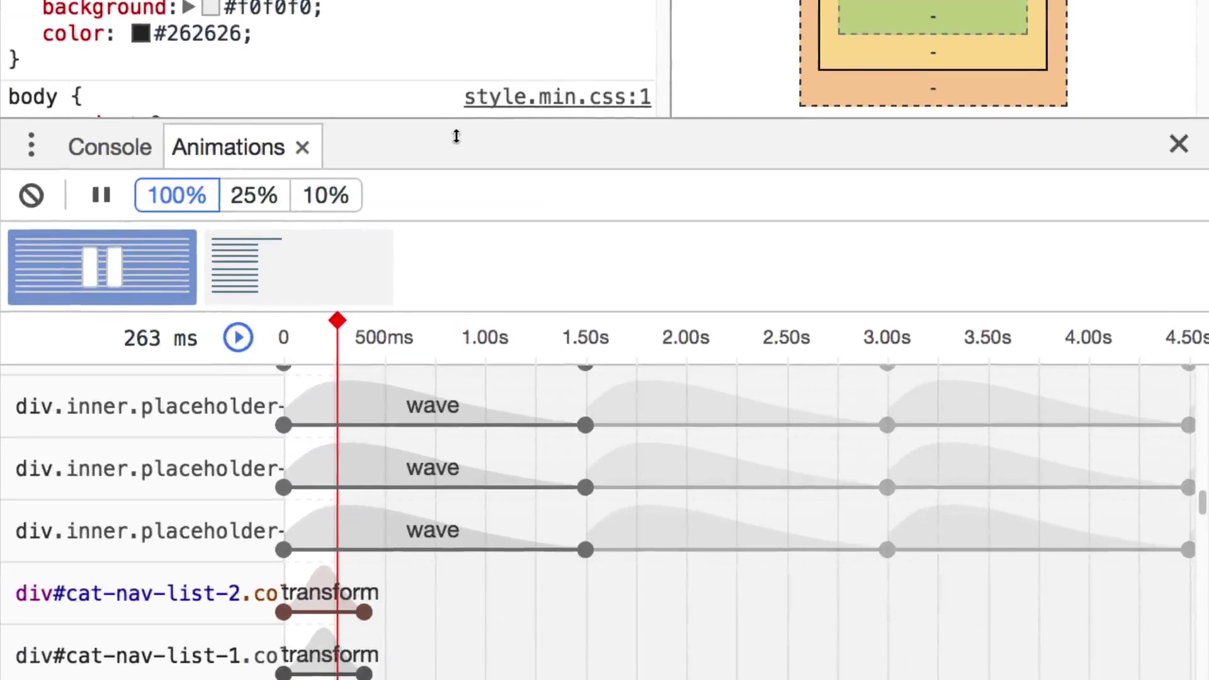
pyautogui.moveTo(795, 481)
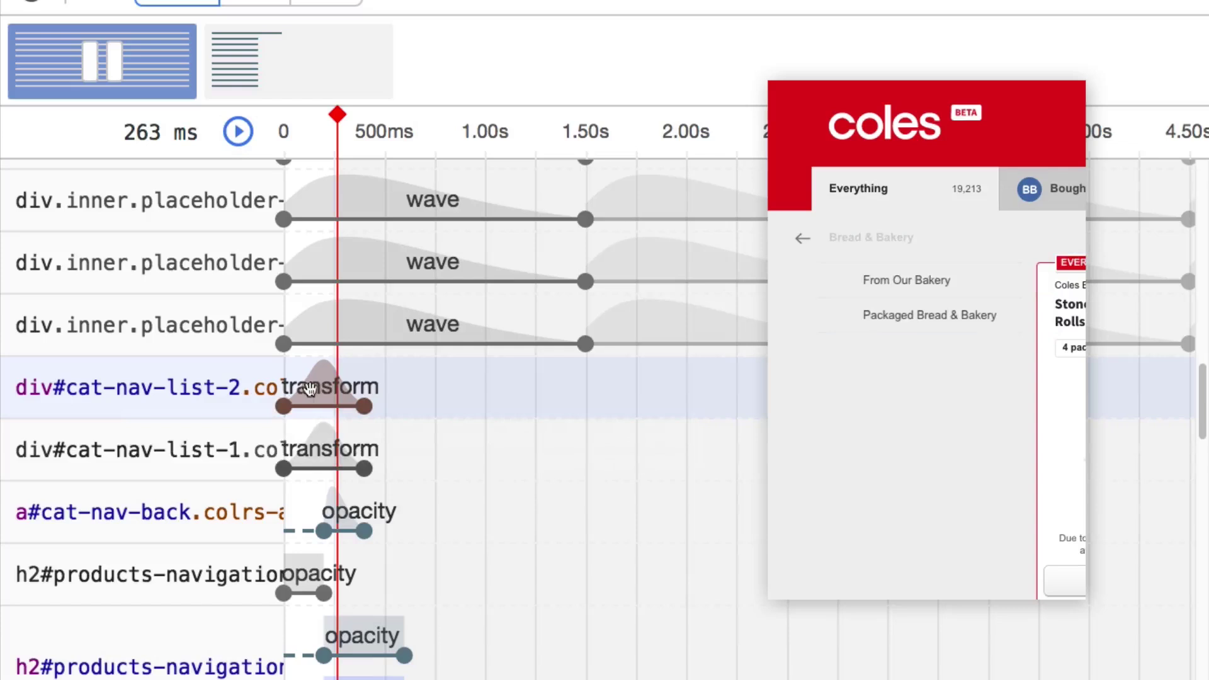
pyautogui.moveTo(338, 123)
pyautogui.mouseDown()
pyautogui.moveTo(303, 124)
pyautogui.moveTo(360, 124)
pyautogui.moveTo(292, 124)
pyautogui.moveTo(332, 124)
pyautogui.mouseUp()
pyautogui.scroll(-10, 338, 501)
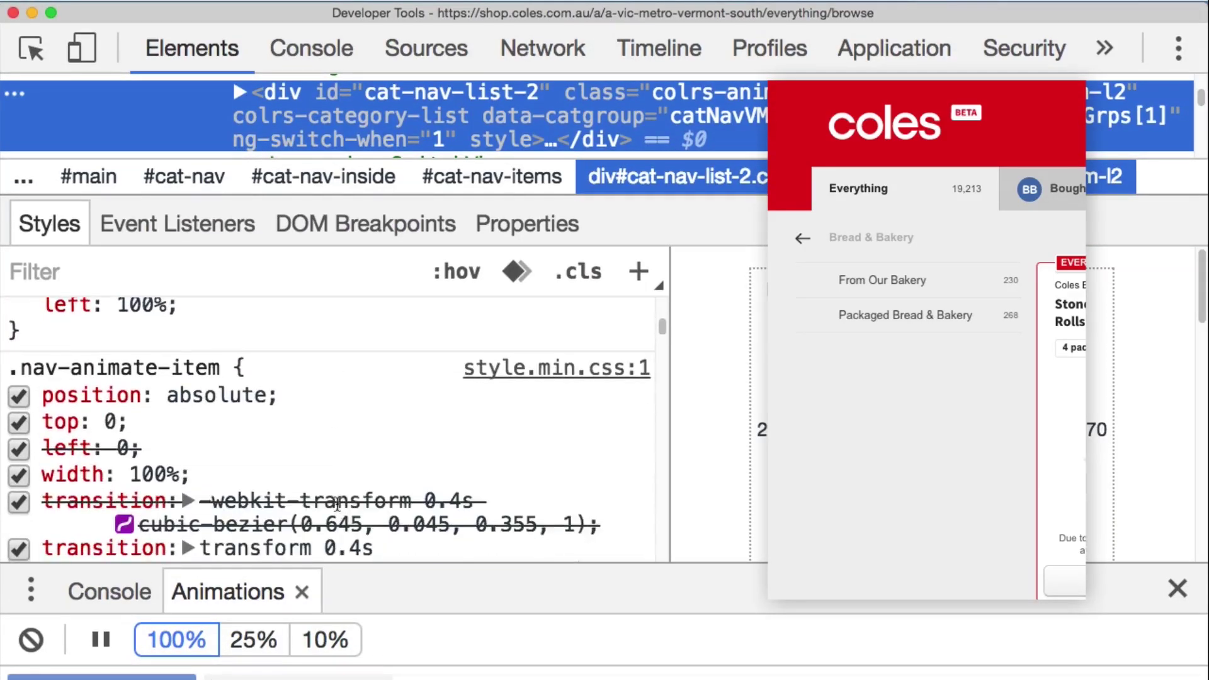
pyautogui.scroll(-3, 336, 501)
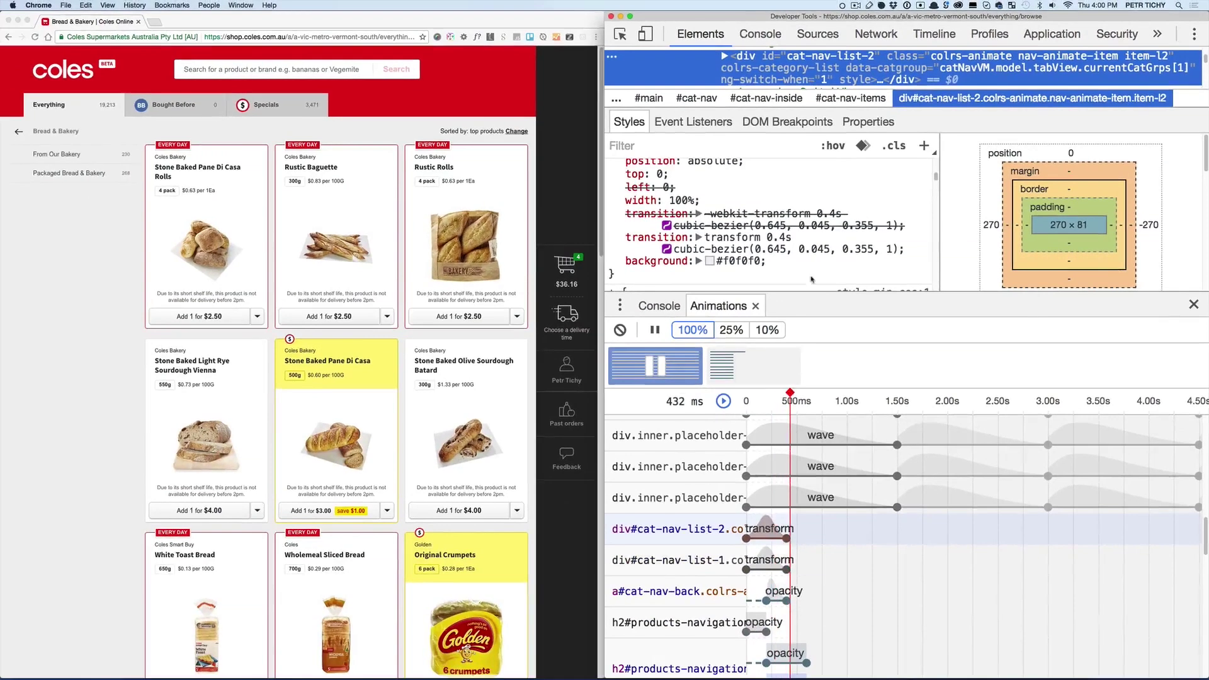
pyautogui.moveTo(811, 294); pyautogui.dragTo(811, 388)
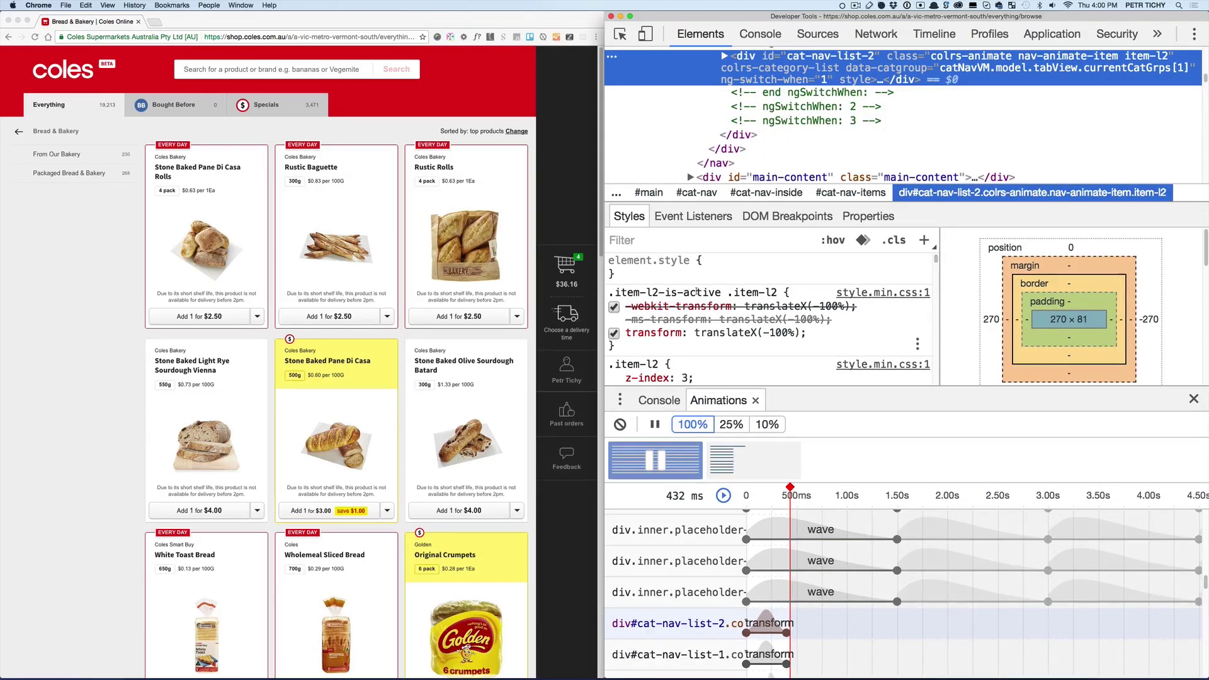
# - Open the From Our Bakery subcategory and select the cat-nav-list-3 element in the page markup
pyautogui.click(126, 214)
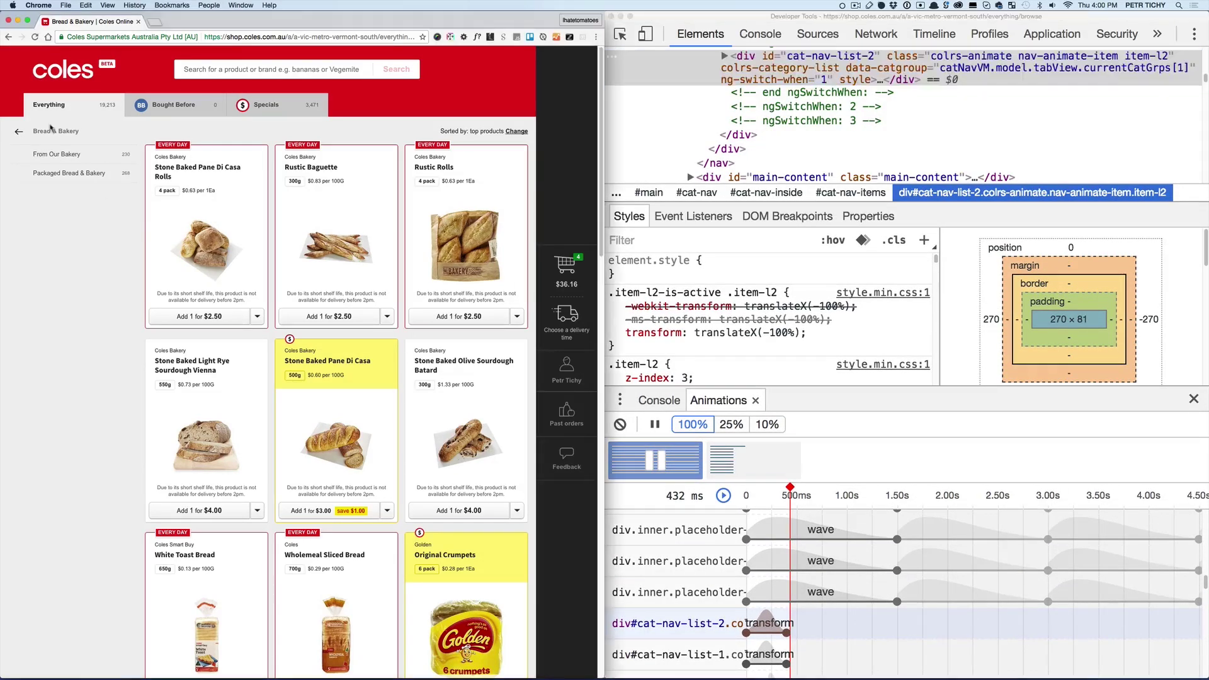
pyautogui.click(65, 158)
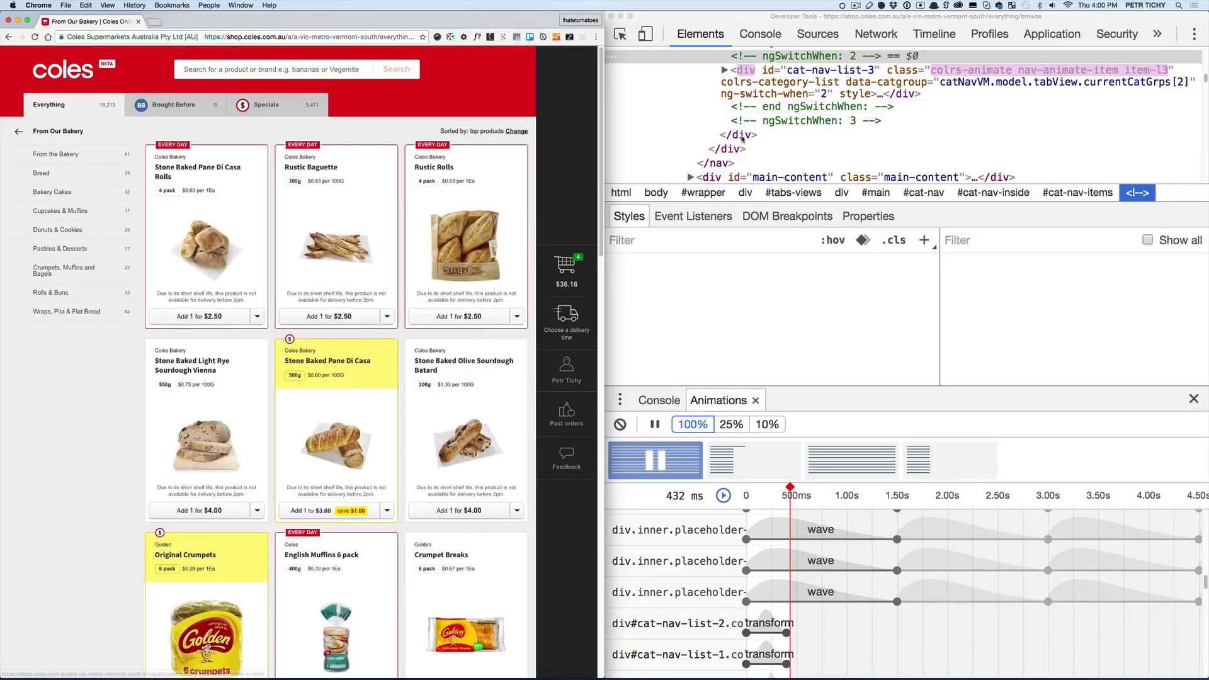
pyautogui.click(749, 86)
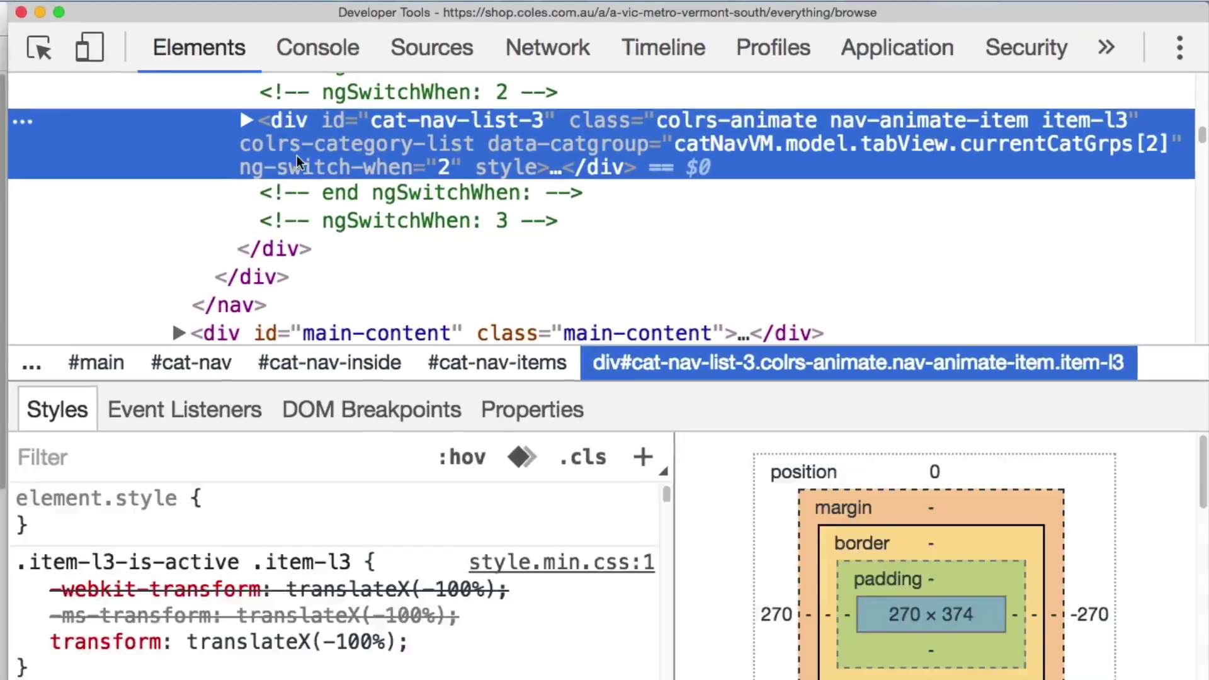
# - Examine the .item-l3 and .nav-animate-item style rules and the markup around cat-nav-list-3
pyautogui.scroll(-3, 270, 551)
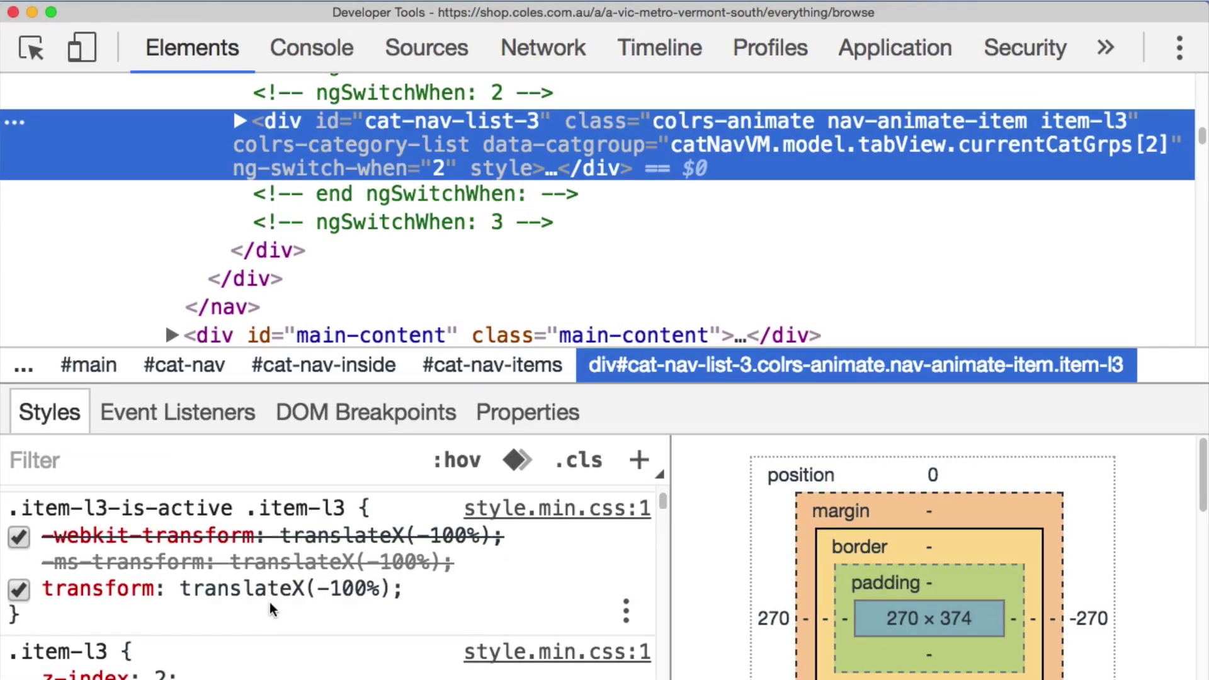
pyautogui.scroll(-5, 270, 602)
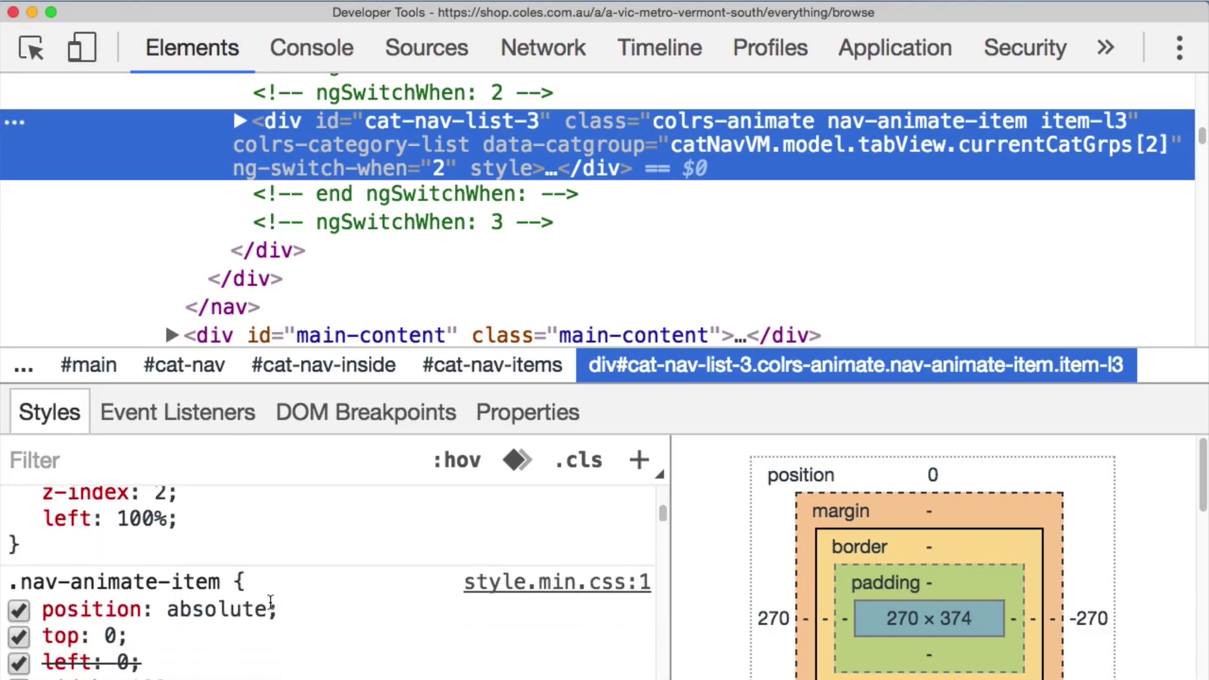
pyautogui.scroll(-2, 269, 602)
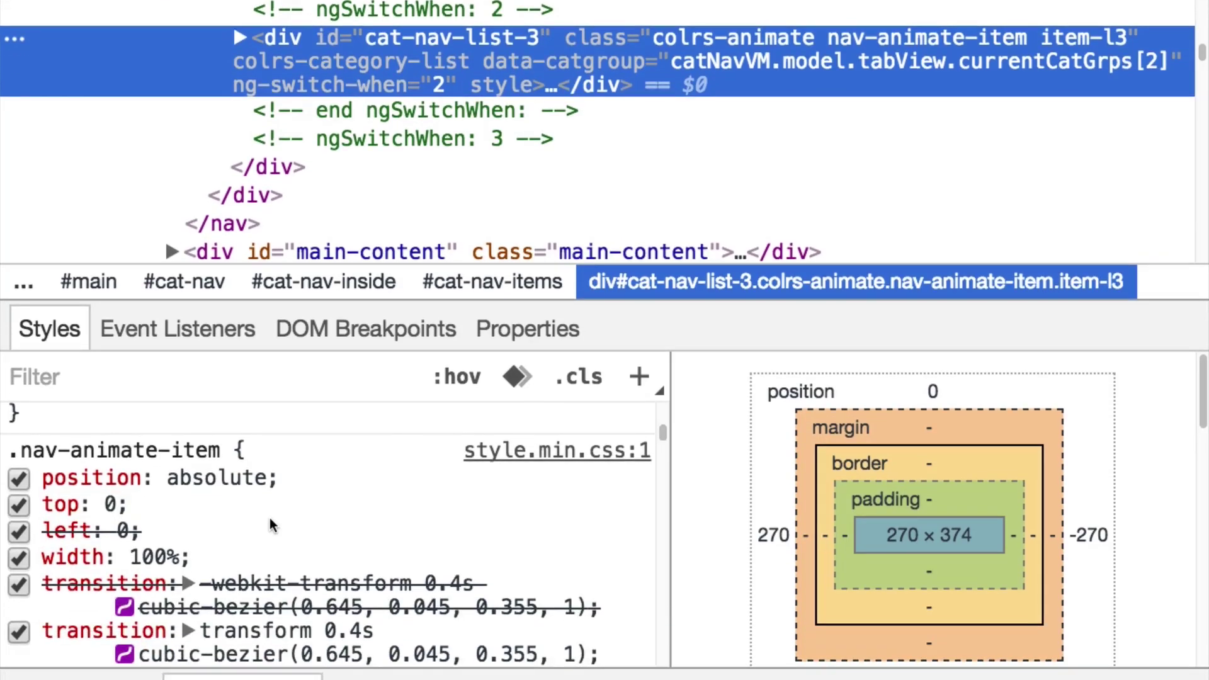
pyautogui.scroll(4, 301, 429)
pyautogui.scroll(-4, 301, 429)
pyautogui.scroll(4, 326, 233)
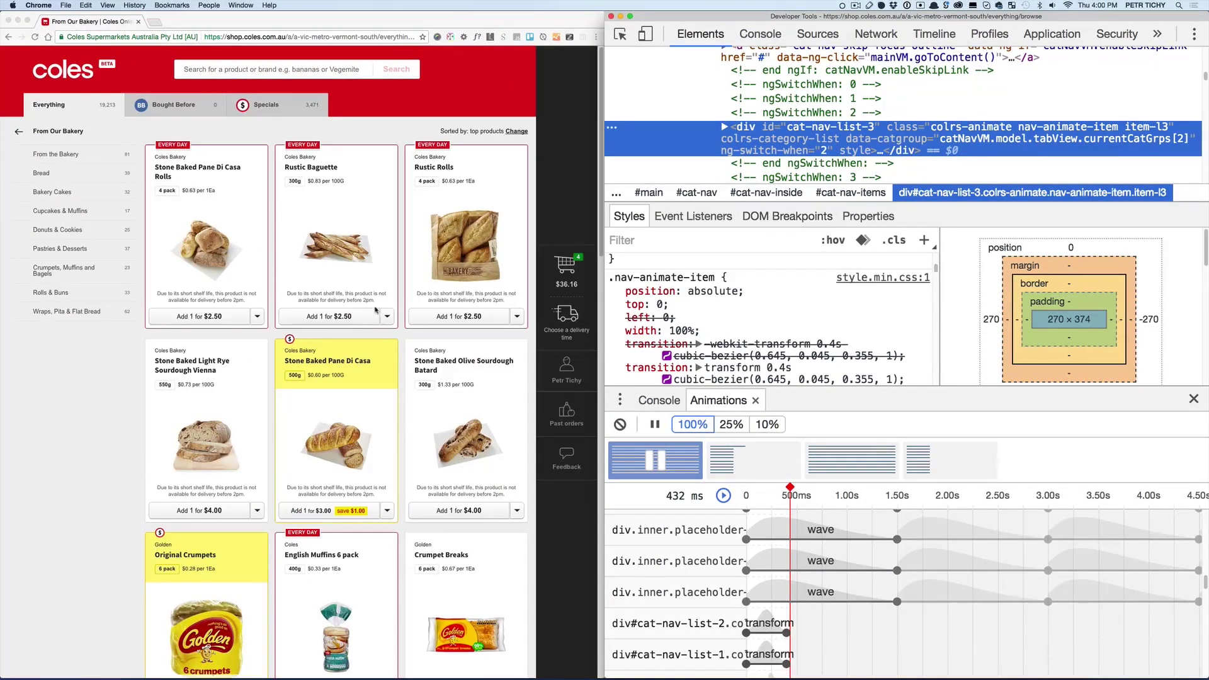
# - Scrub the first animation group to about 319 ms, and replay and scrub the third recorded group
pyautogui.moveTo(789, 488)
pyautogui.mouseDown()
pyautogui.moveTo(755, 488)
pyautogui.moveTo(778, 488)
pyautogui.mouseUp()
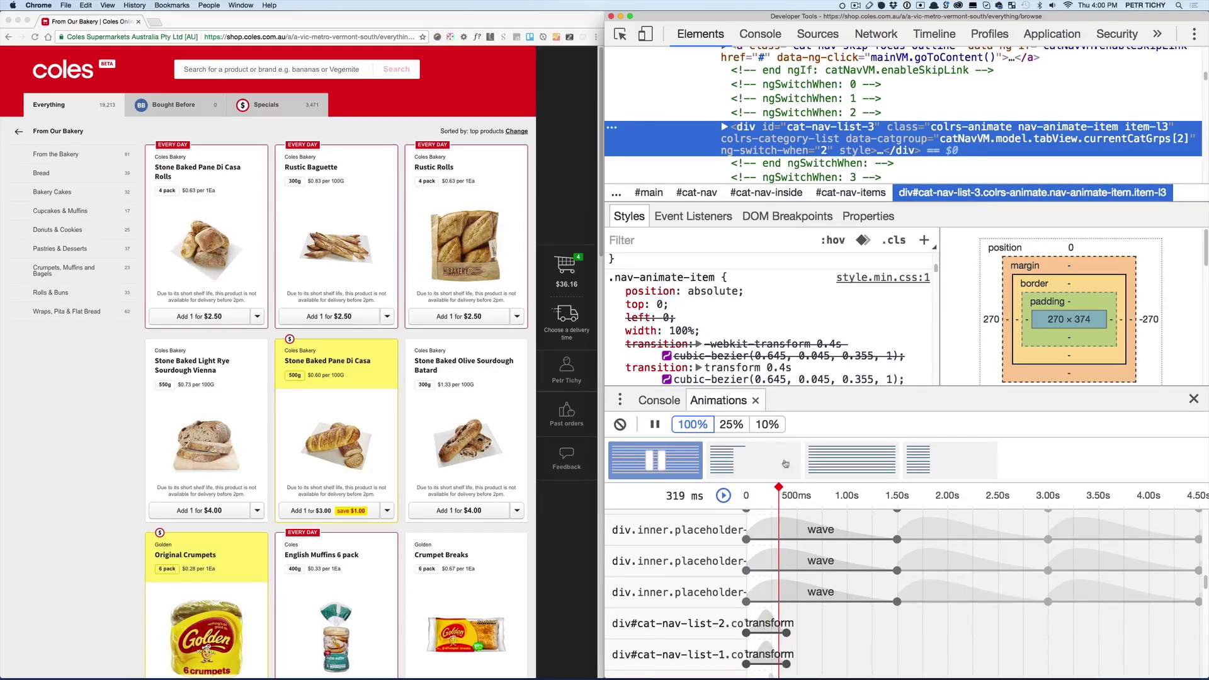
pyautogui.moveTo(796, 467)
pyautogui.click(851, 459)
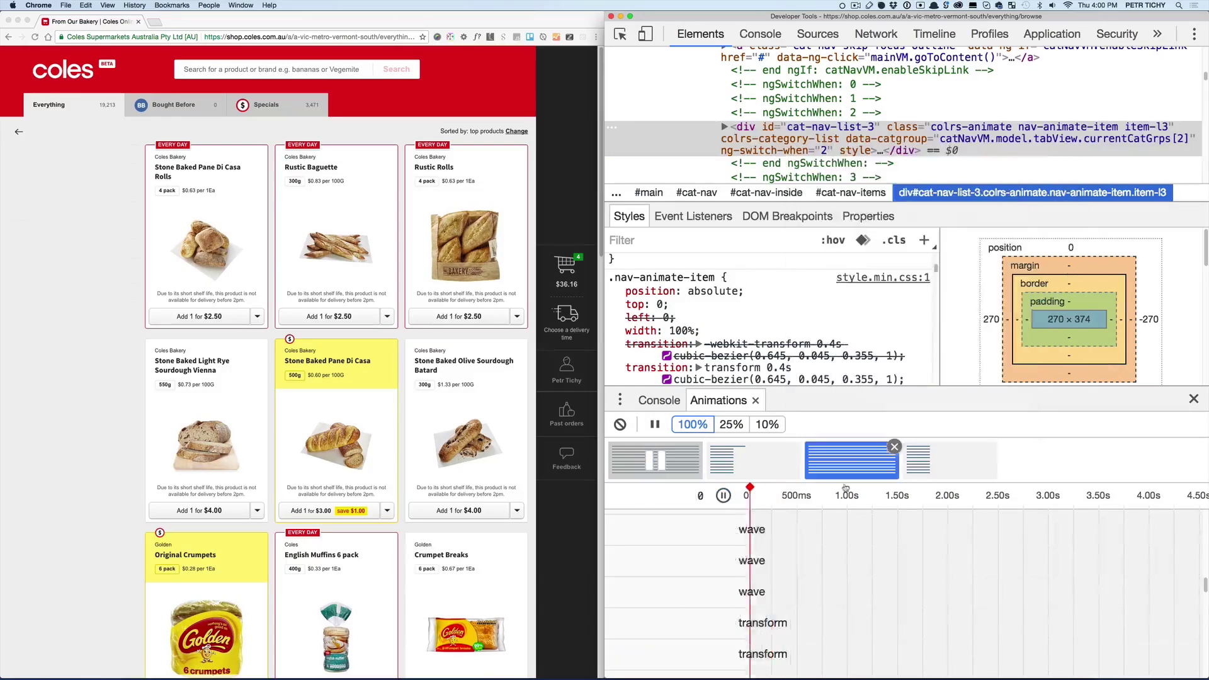
pyautogui.click(811, 493)
pyautogui.moveTo(809, 490)
pyautogui.mouseDown()
pyautogui.moveTo(743, 489)
pyautogui.moveTo(786, 490)
pyautogui.mouseUp()
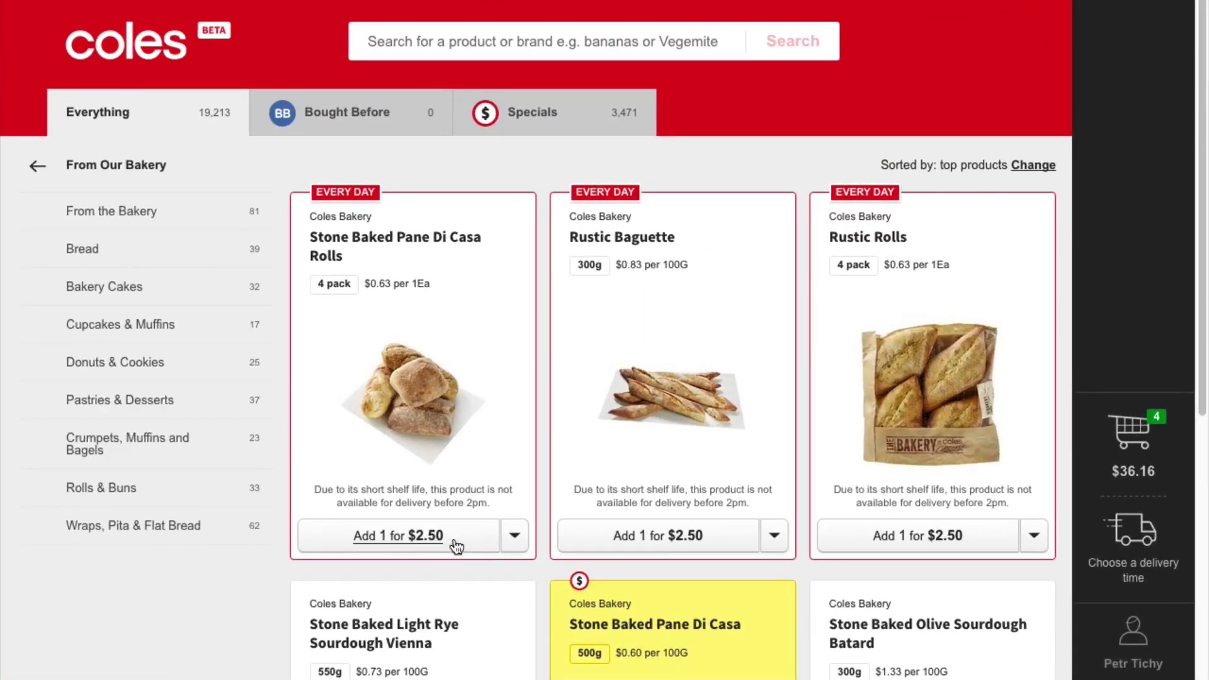
# - Add one Stone Baked Pane Di Casa Rolls 4 pack to the trolley and open the trolley
pyautogui.click(456, 546)
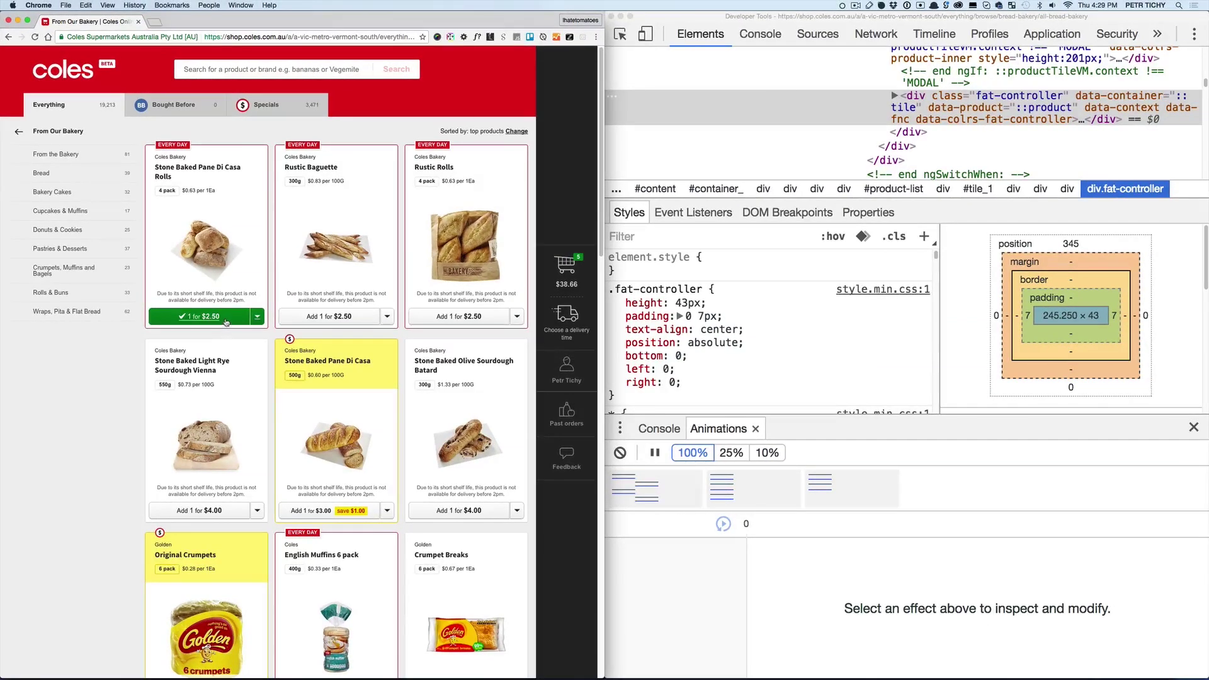
pyautogui.click(225, 318)
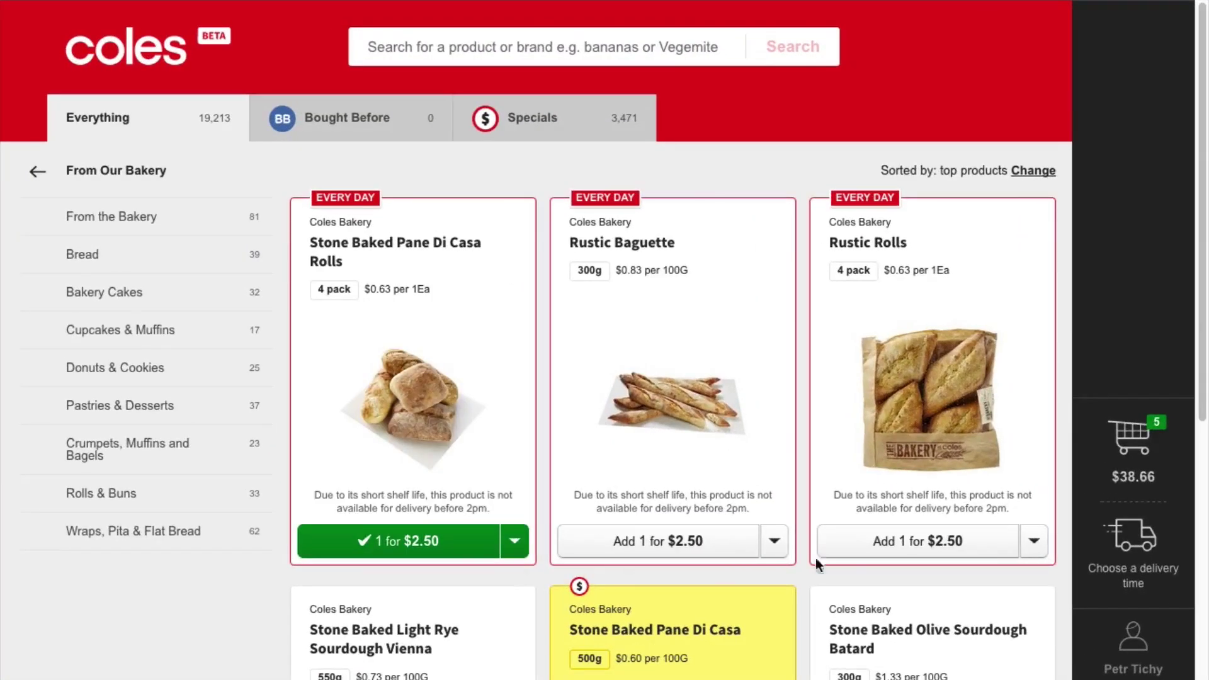
pyautogui.click(1137, 462)
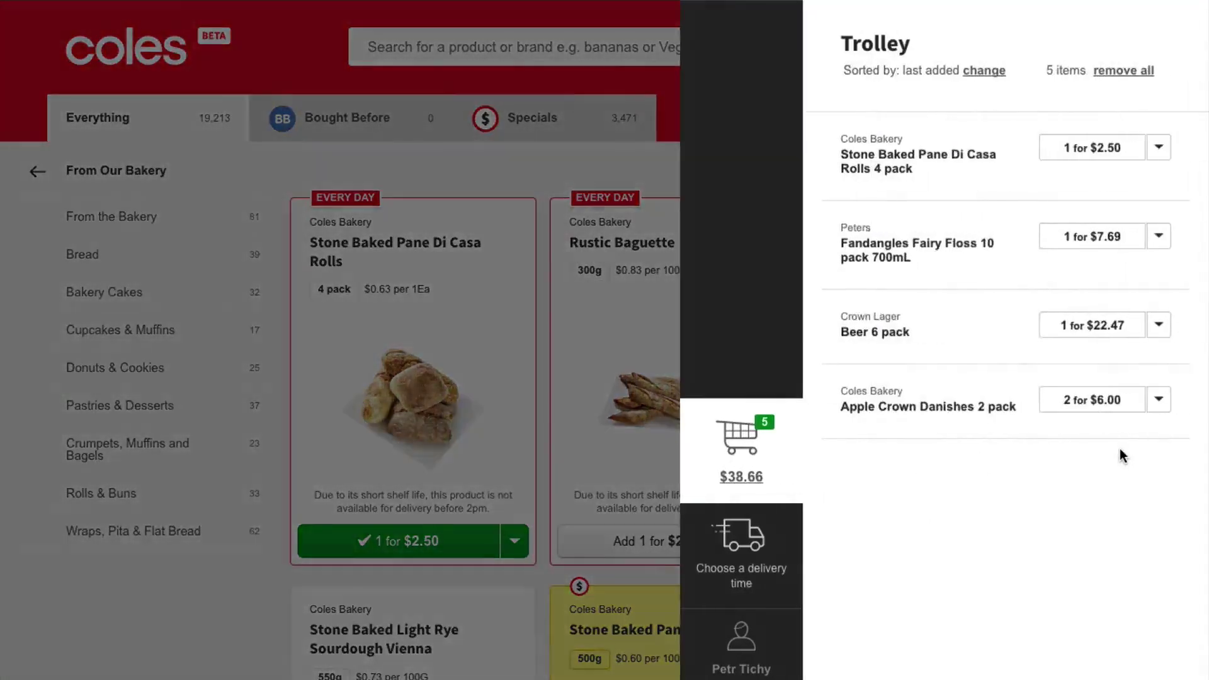
# - Examine the quantity options for the Stone Baked Pane Di Casa Rolls in the trolley, and close the trolley
pyautogui.click(1159, 150)
pyautogui.click(1158, 151)
pyautogui.click(1158, 152)
pyautogui.click(1159, 152)
pyautogui.click(1159, 151)
pyautogui.click(1158, 151)
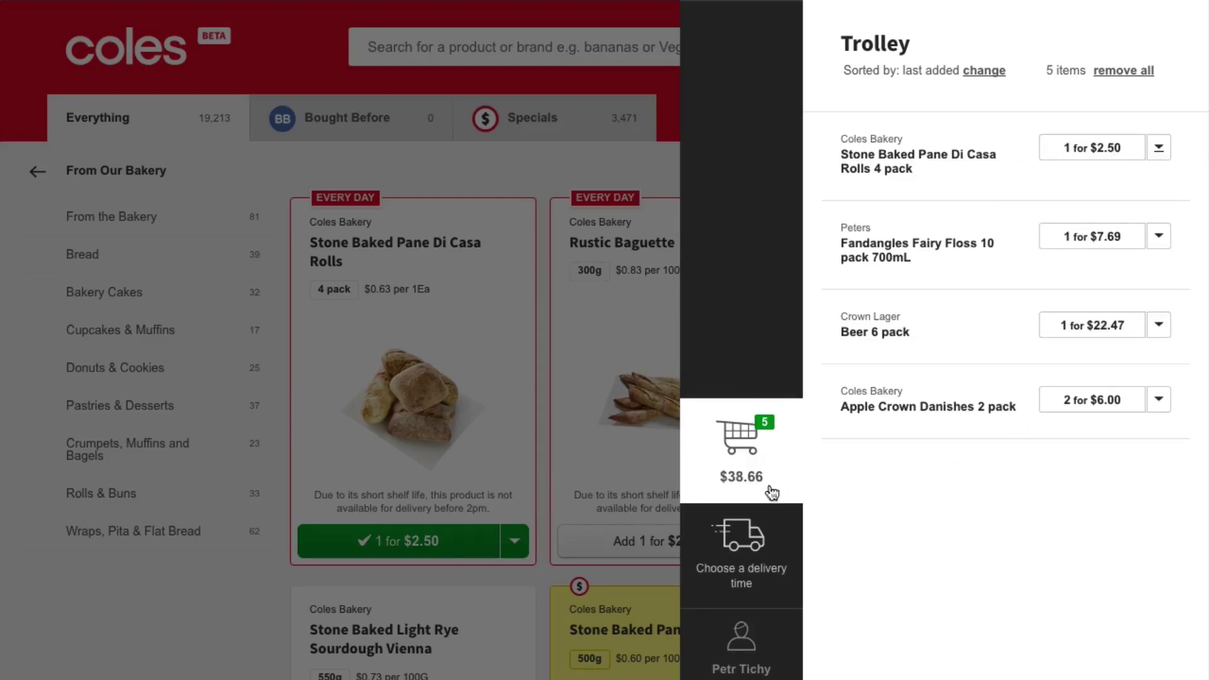
pyautogui.click(1158, 151)
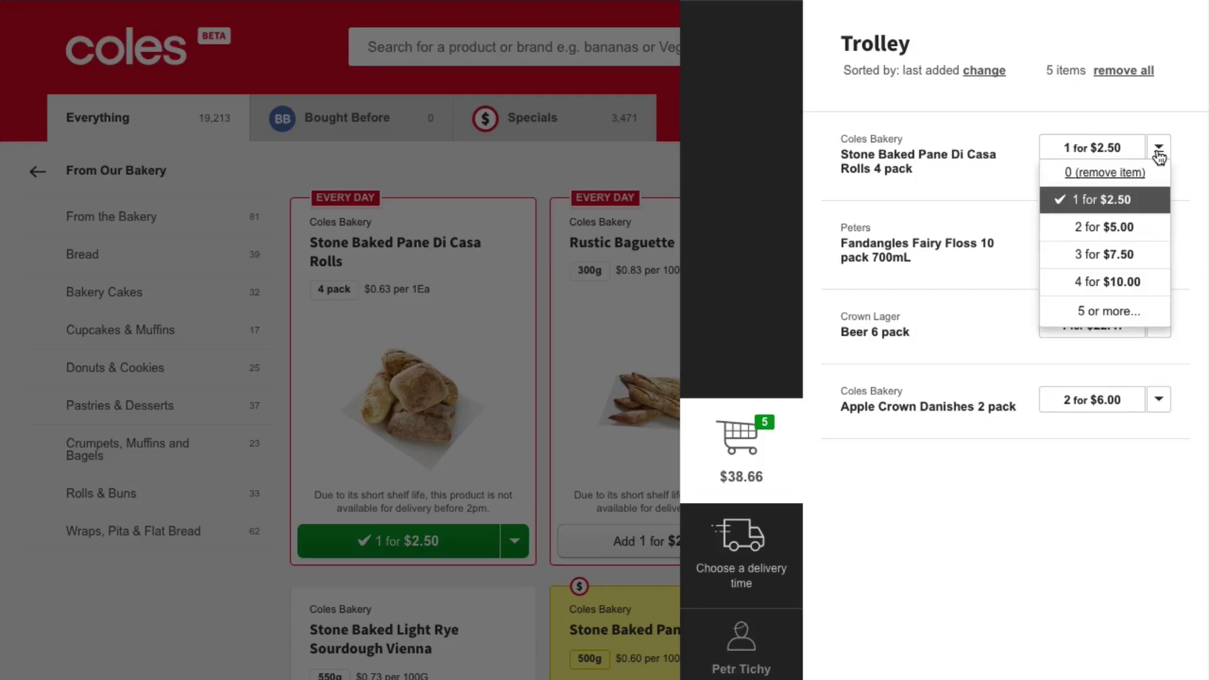
pyautogui.click(1158, 151)
pyautogui.click(753, 471)
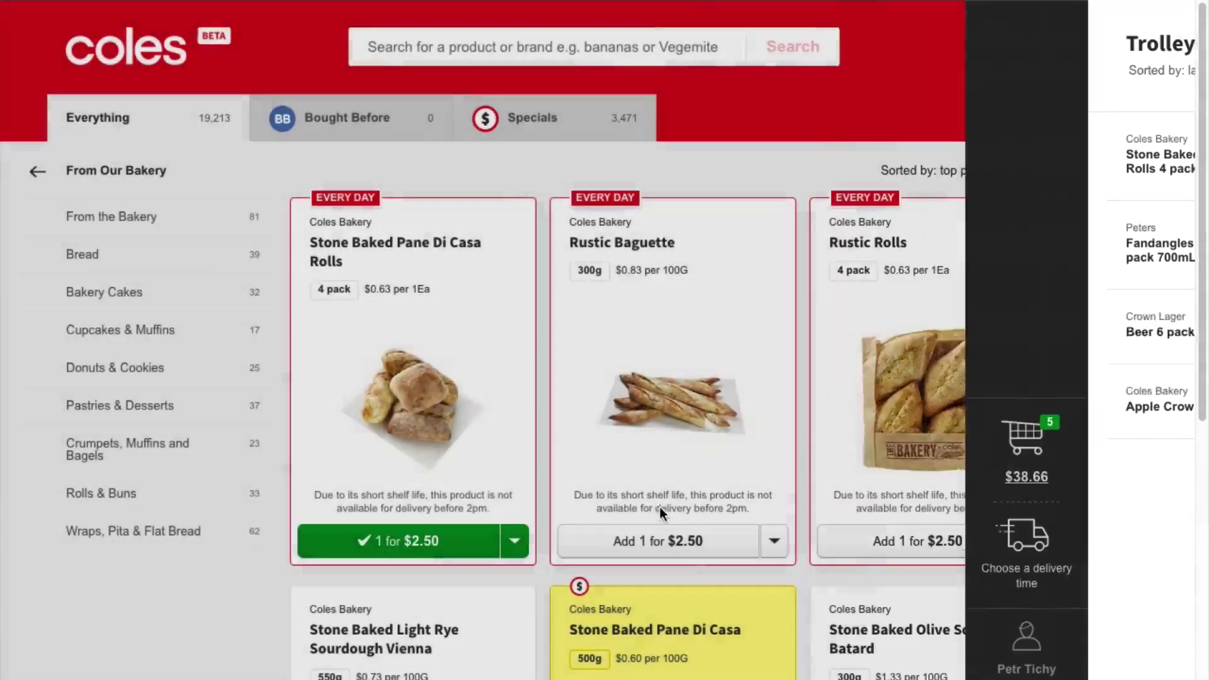
# - Check the quantity options on the Stone Baked Pane Di Casa Rolls product tile and remove the item
pyautogui.click(513, 548)
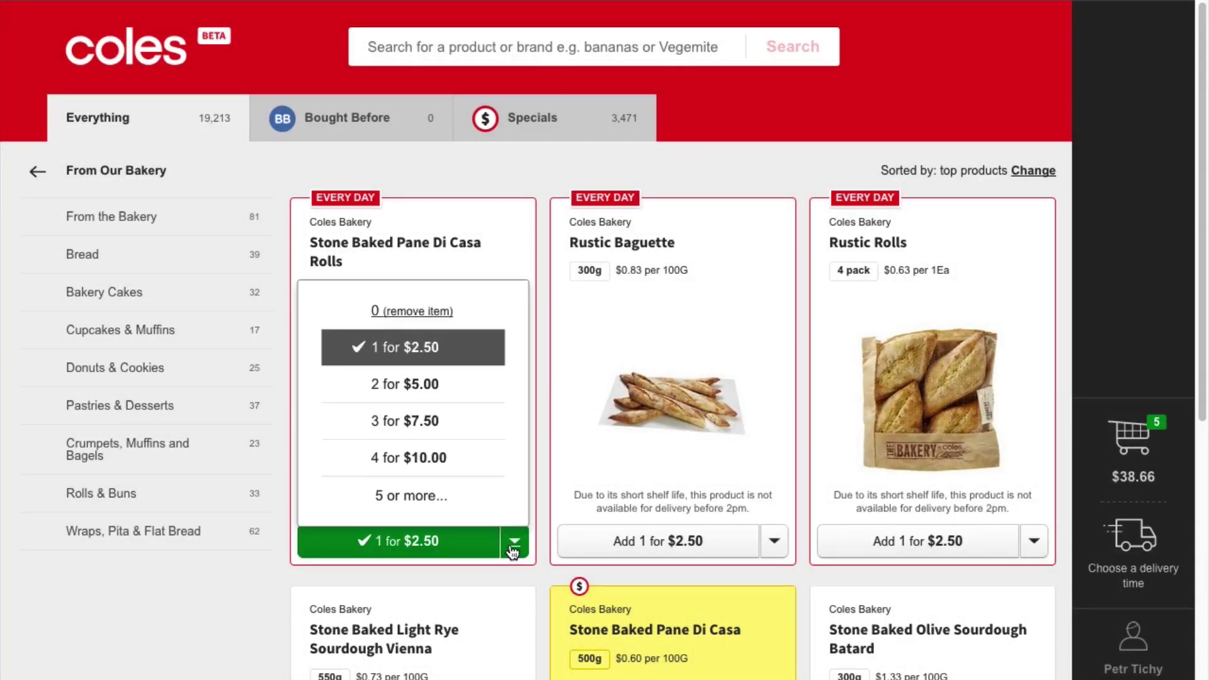
pyautogui.click(513, 548)
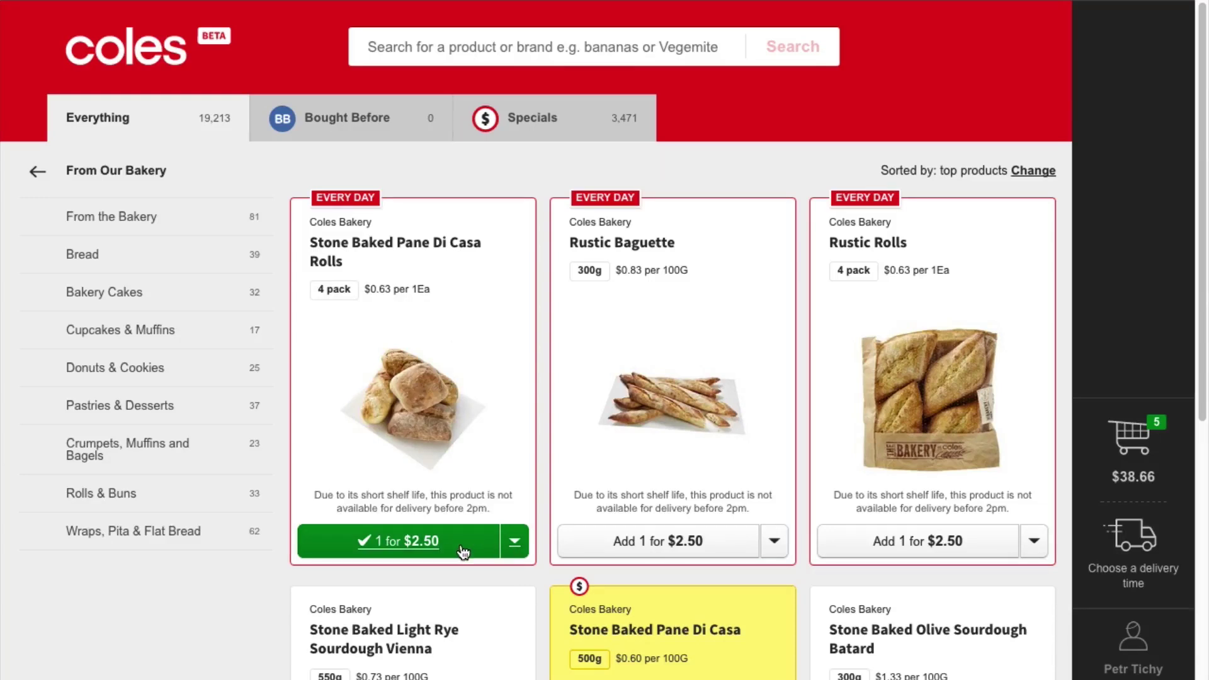
pyautogui.click(463, 552)
pyautogui.click(463, 552)
pyautogui.click(463, 552)
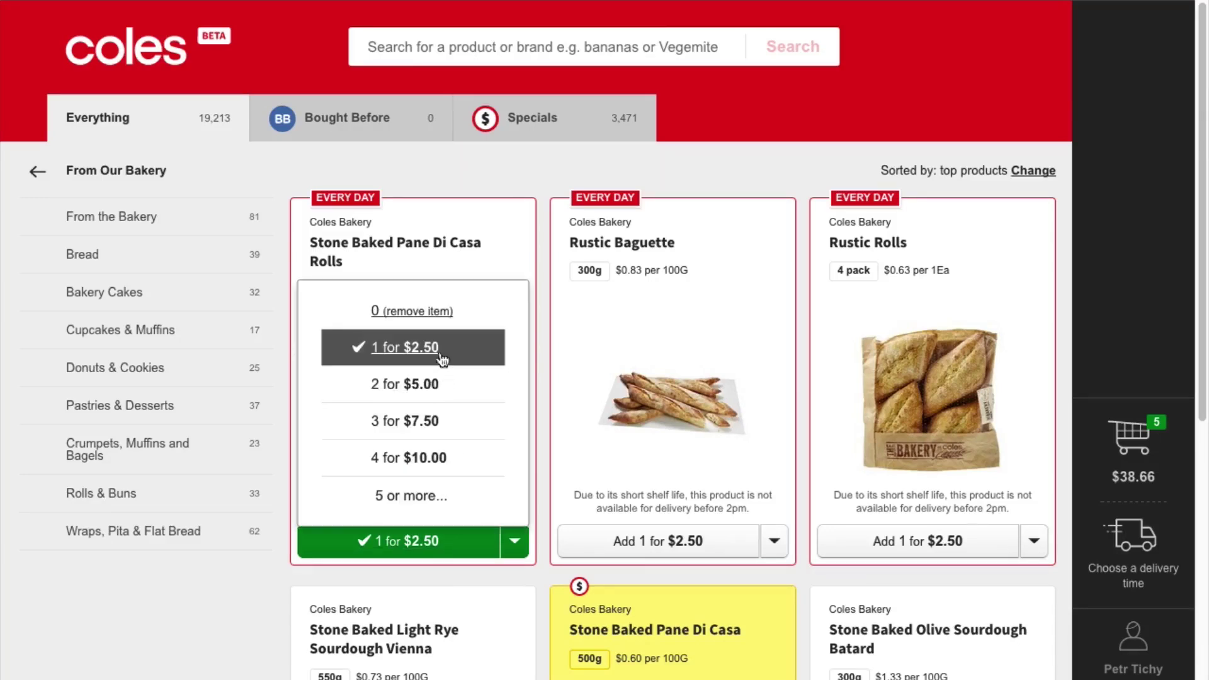
pyautogui.click(439, 312)
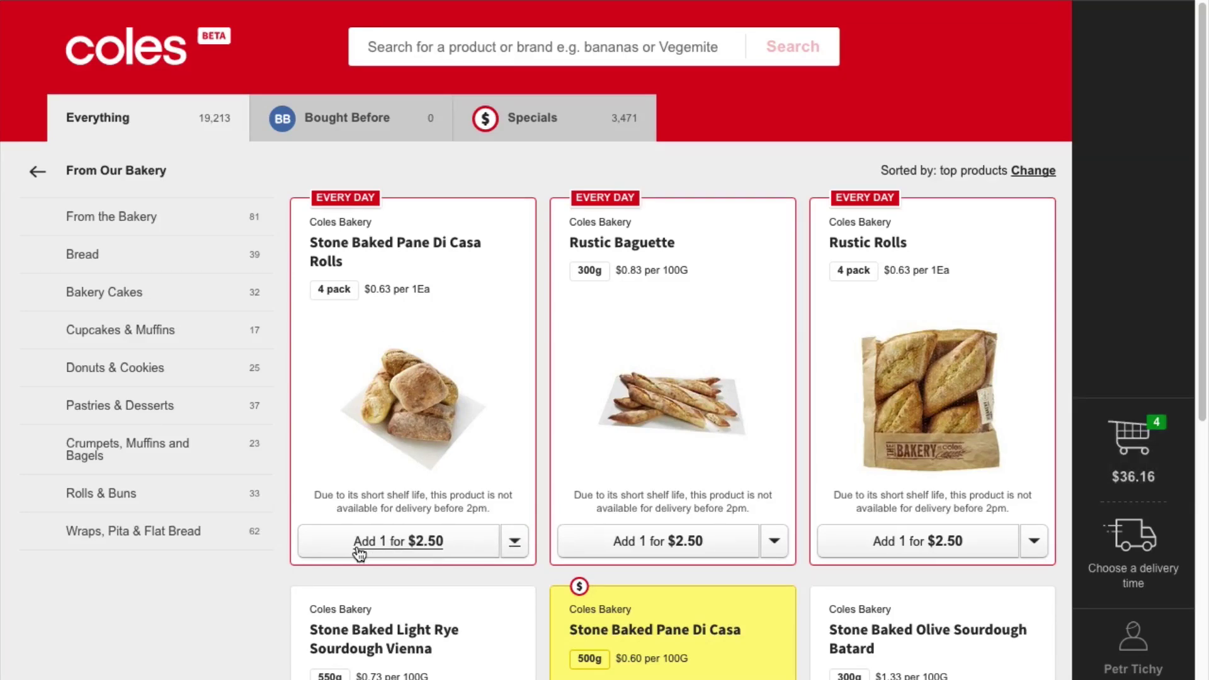
# - Add one Stone Baked Pane Di Casa Rolls pack again, and set its quantity back to 0
pyautogui.click(462, 549)
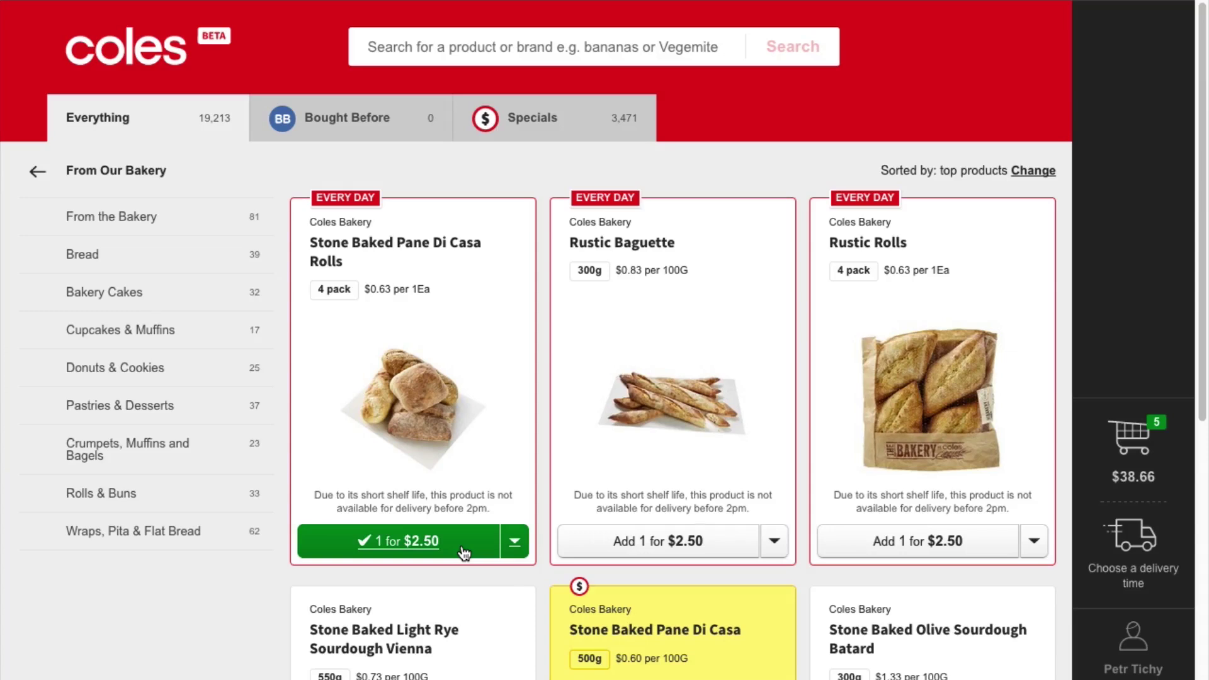
pyautogui.click(464, 553)
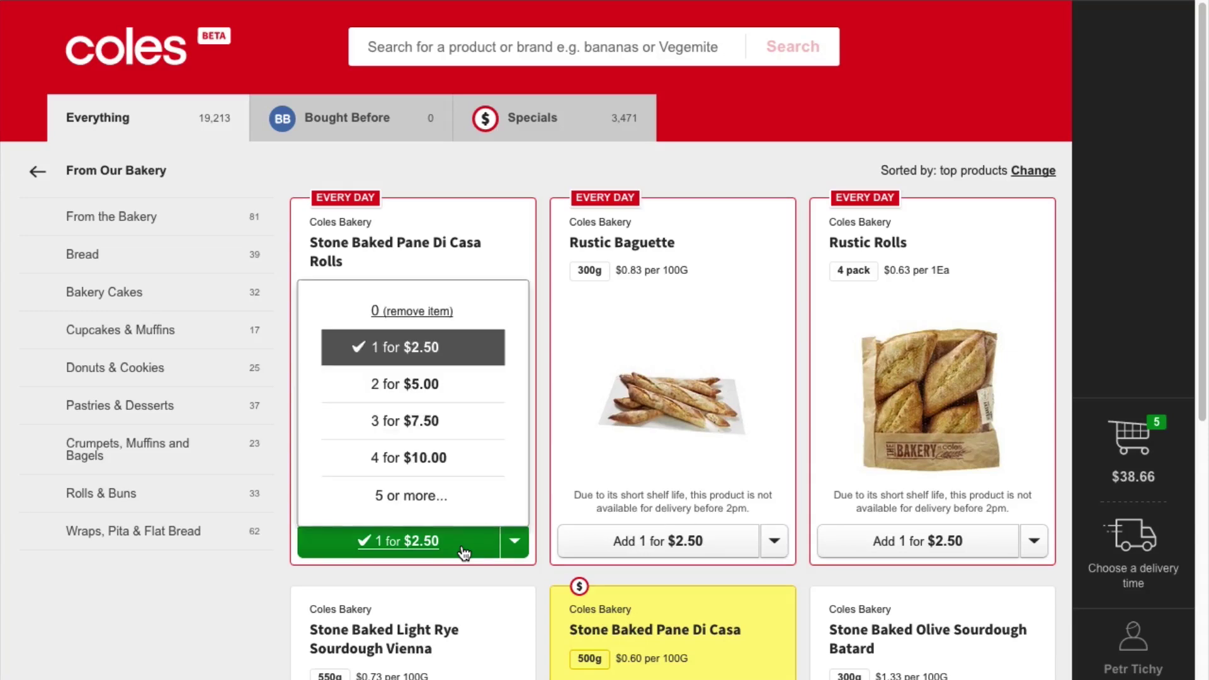
pyautogui.click(449, 308)
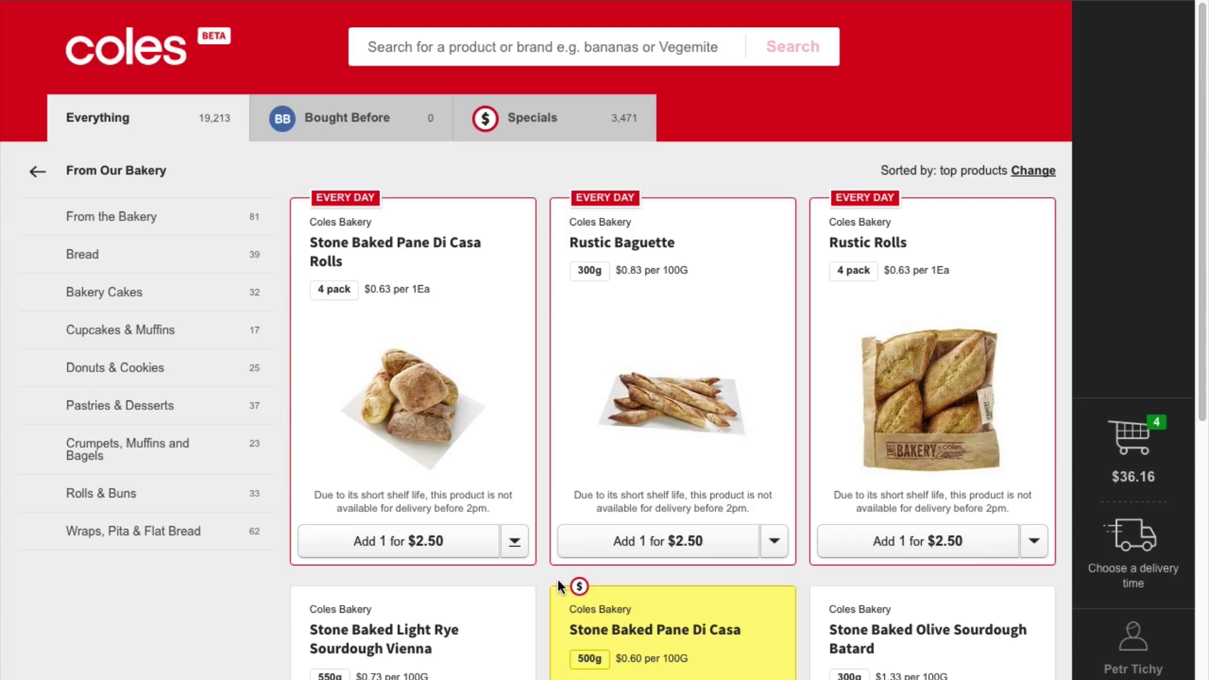
# - Review the quantity options offered for the unadded Stone Baked Pane Di Casa Rolls, and add one pack to the trolley
pyautogui.click(522, 556)
pyautogui.click(549, 448)
pyautogui.click(515, 543)
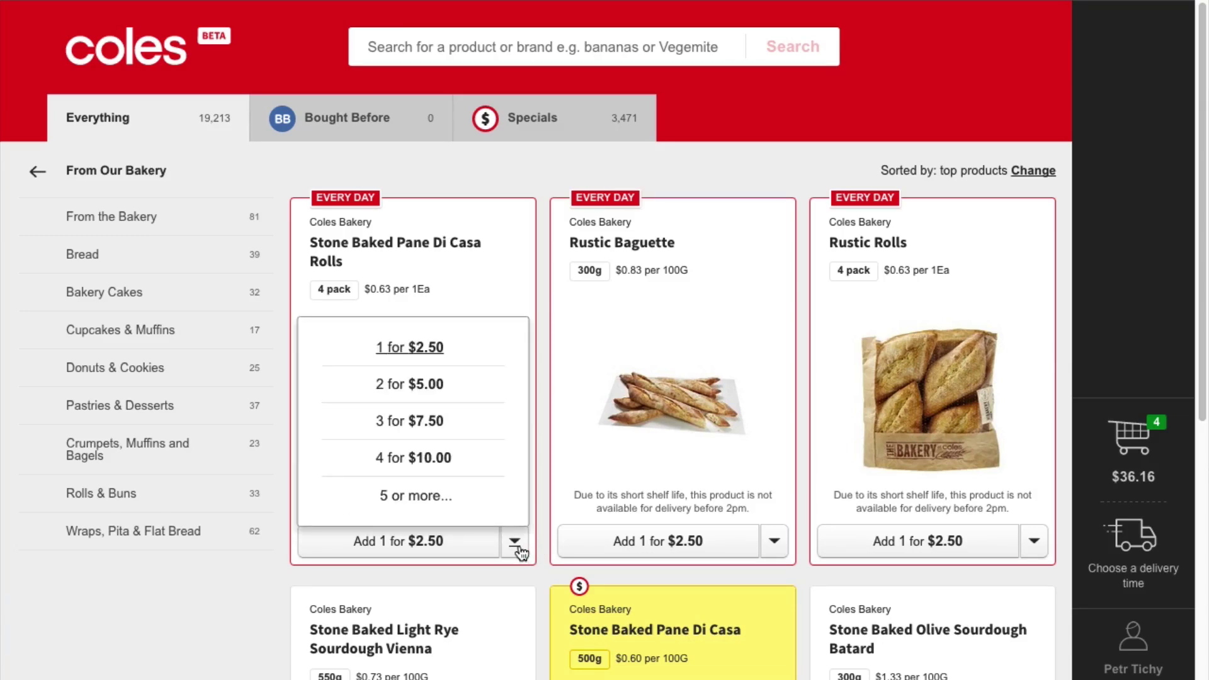
pyautogui.click(519, 551)
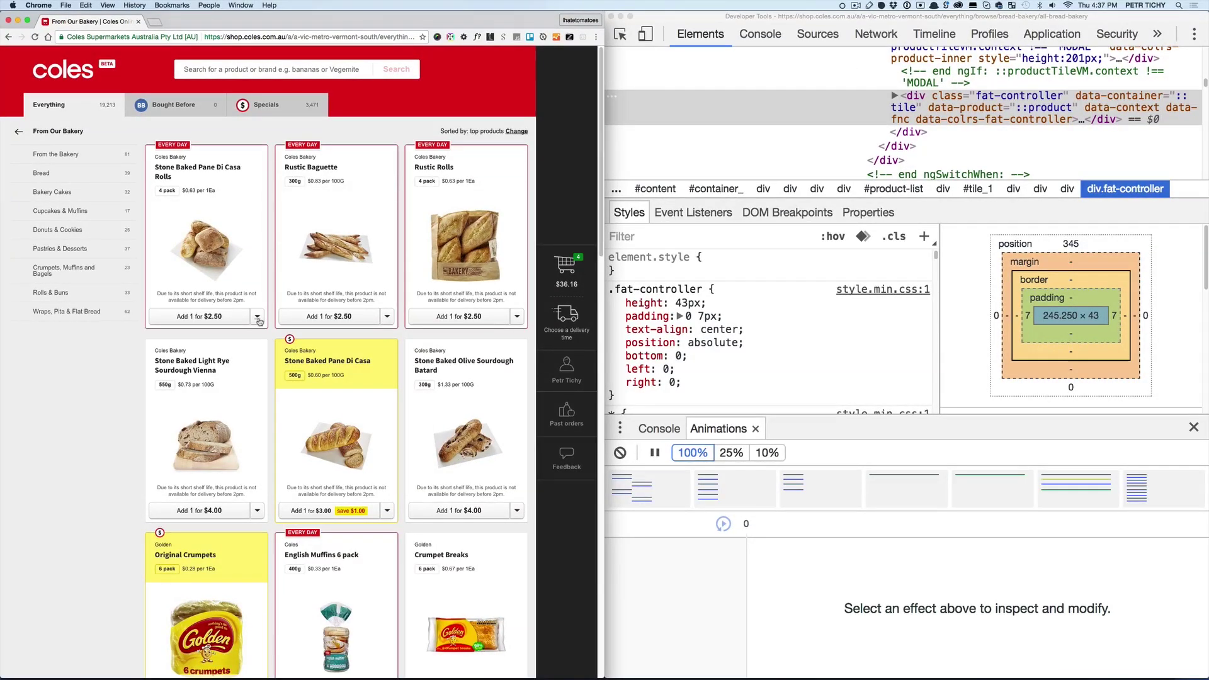
pyautogui.click(258, 318)
pyautogui.click(240, 321)
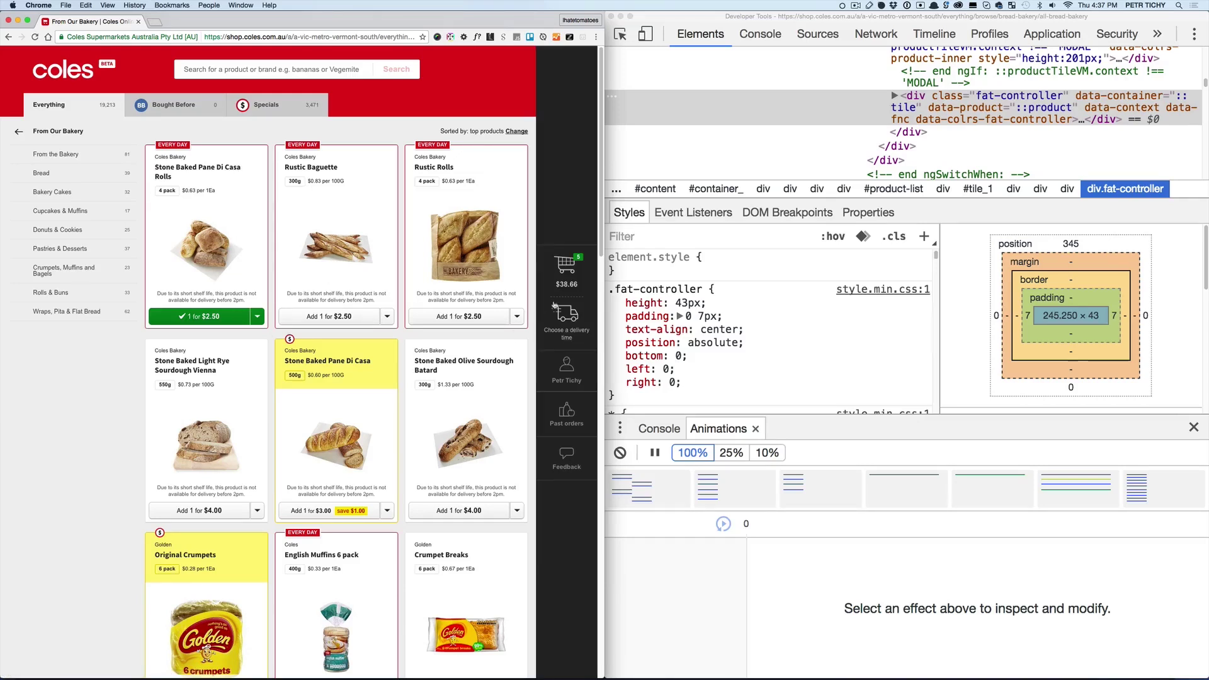
# - Try widening the Coles Online browser window, and restore its half-screen width
pyautogui.moveTo(603, 301); pyautogui.dragTo(637, 316)
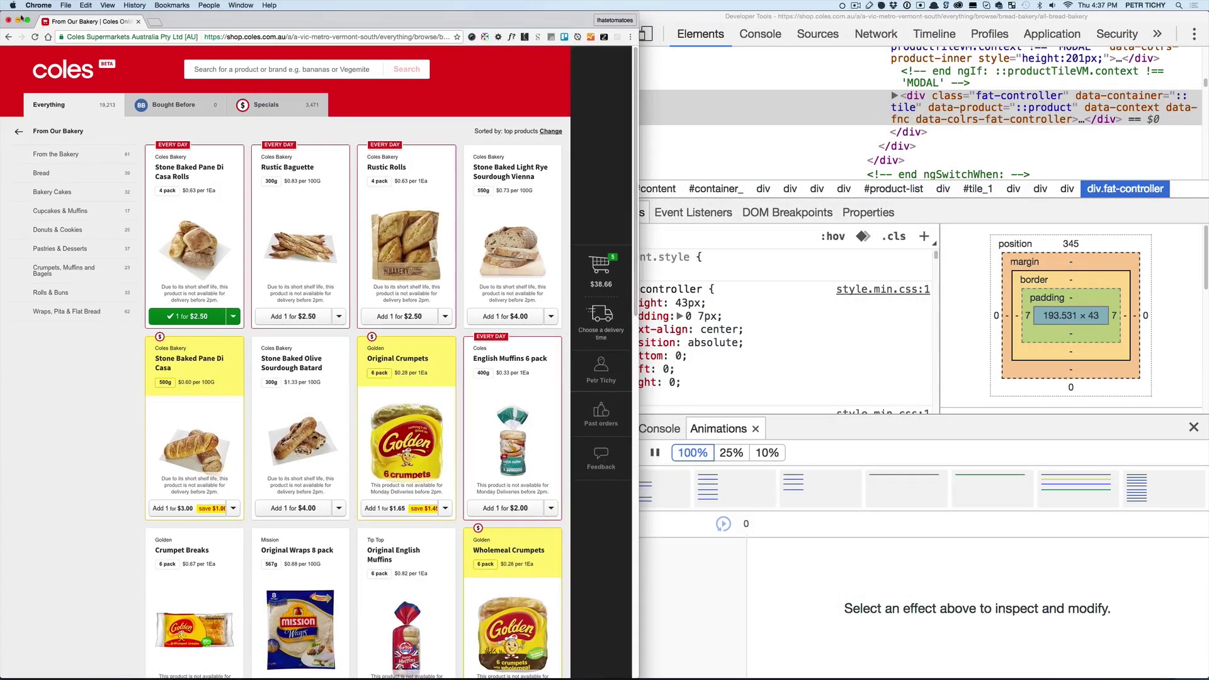
pyautogui.hotkey('alt', '1')
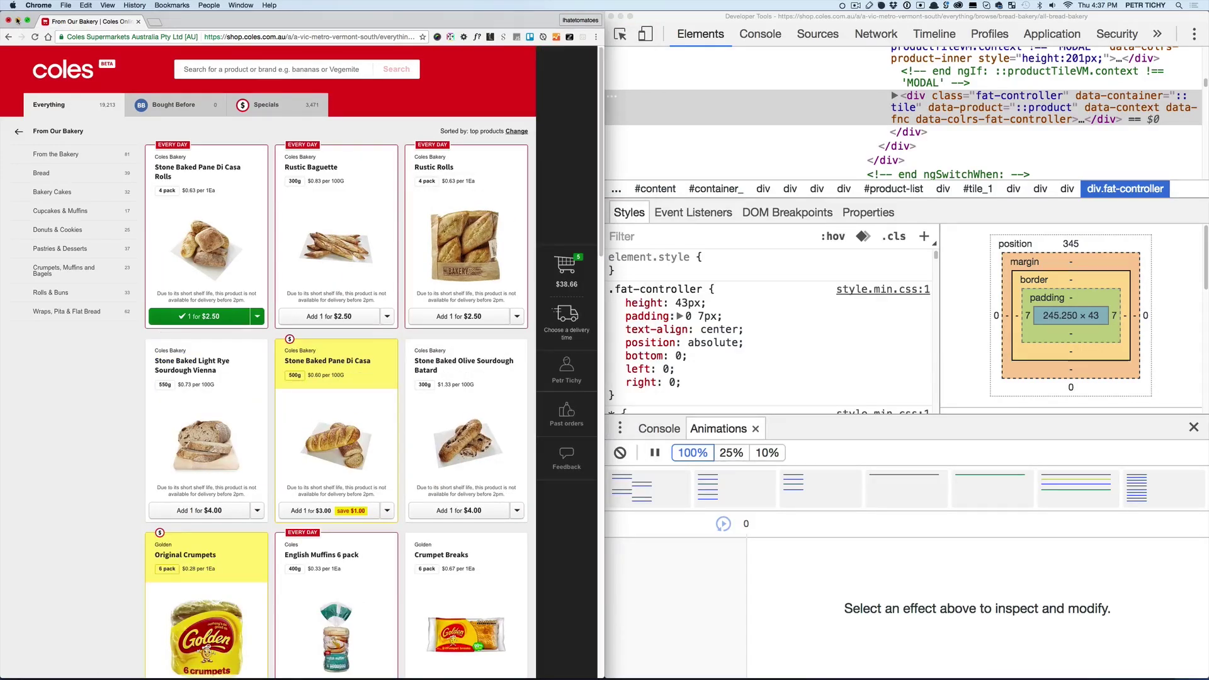
# - Open and close the trolley repeatedly to examine its sliding animation, leaving it open
pyautogui.click(567, 282)
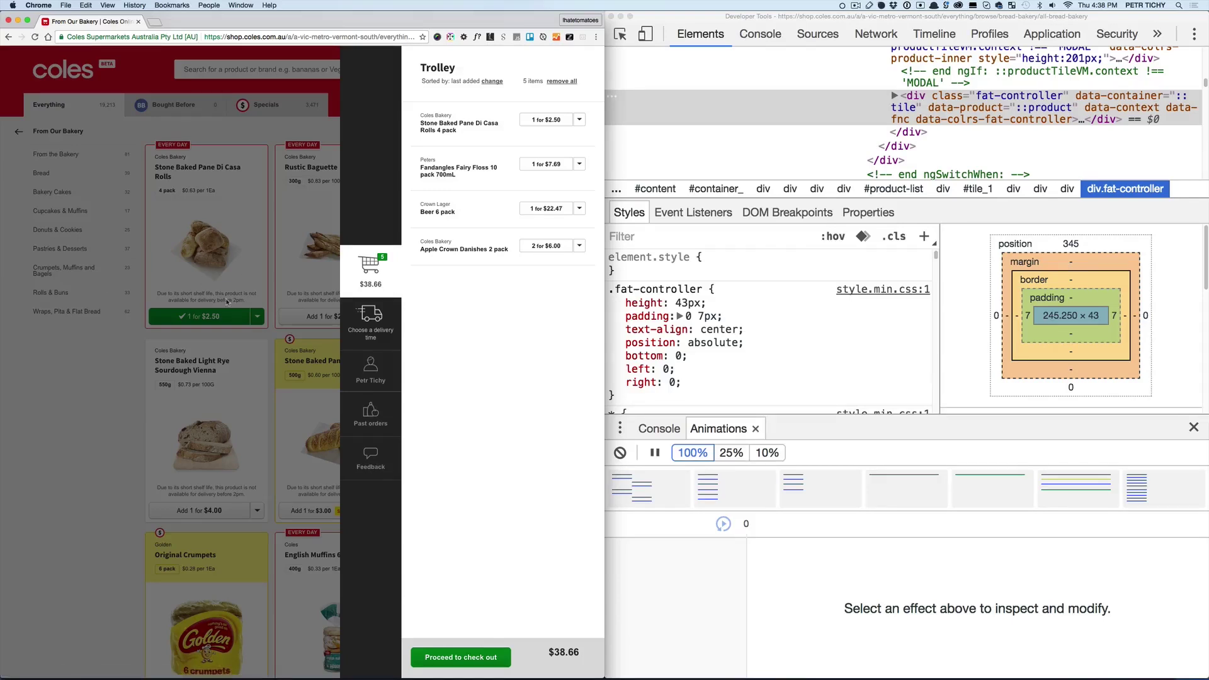
pyautogui.click(371, 282)
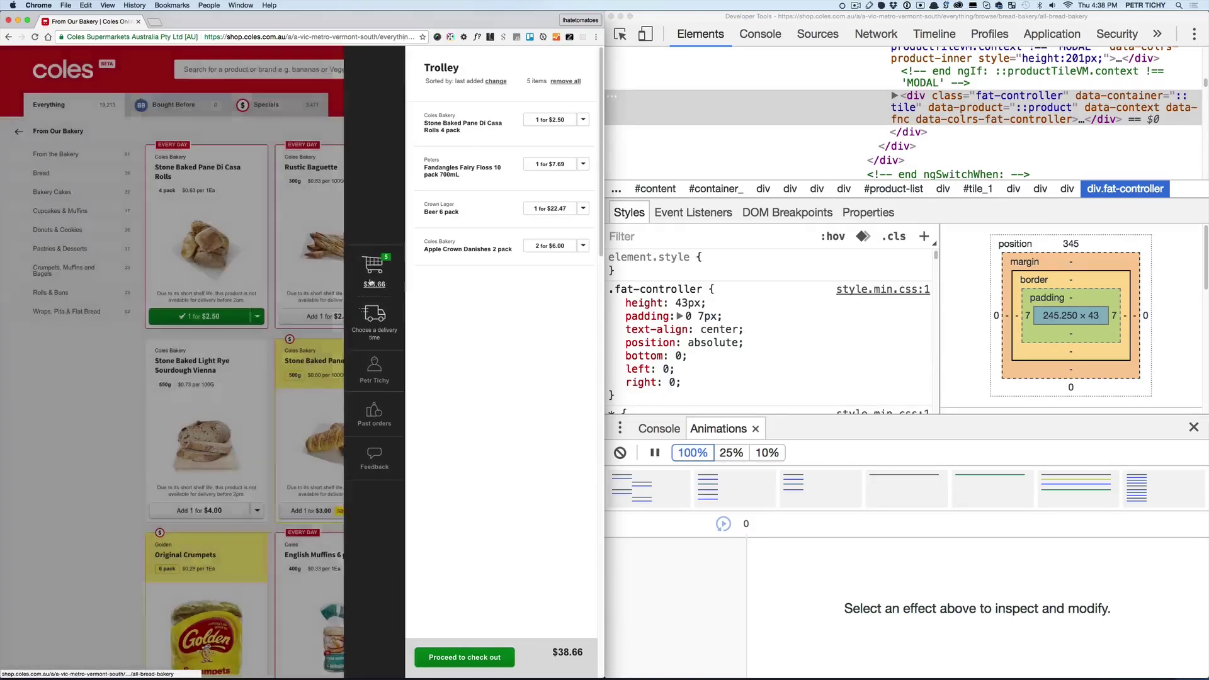
pyautogui.click(568, 282)
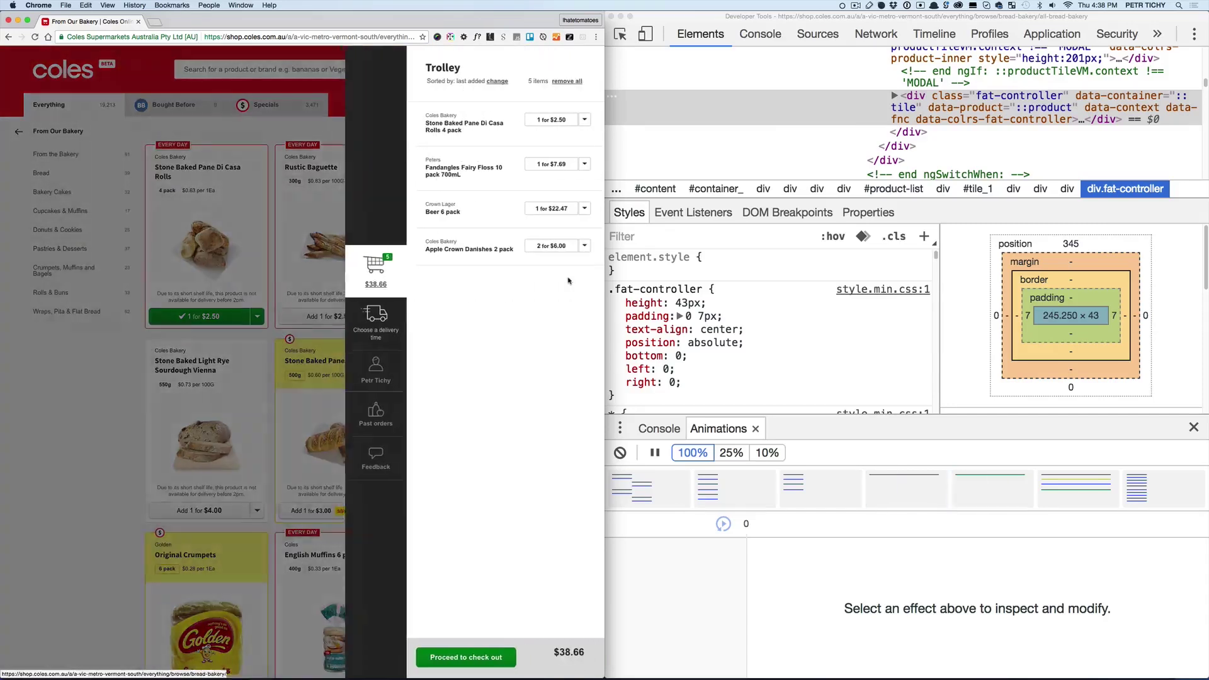
pyautogui.click(376, 281)
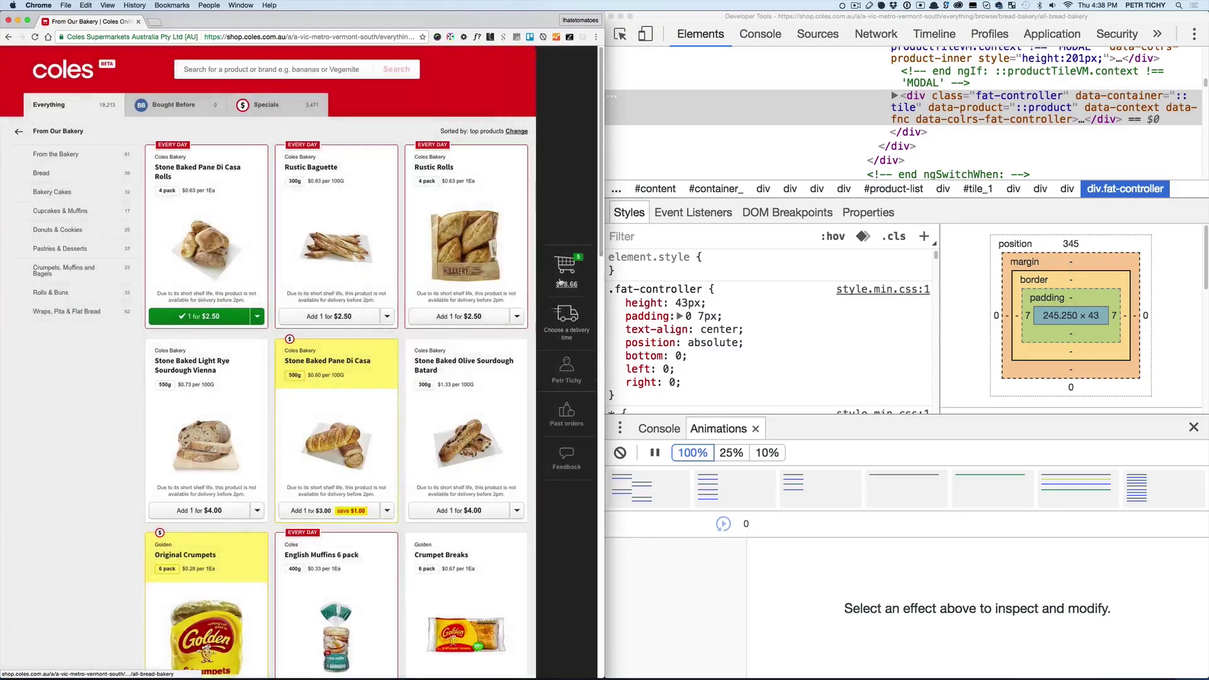
pyautogui.click(568, 281)
# - Inspect the captured trolley overlay animation by scrubbing it to about 353 ms, and locate the draw-overlay element in the page code
pyautogui.click(1078, 488)
pyautogui.moveTo(1045, 533); pyautogui.dragTo(950, 531)
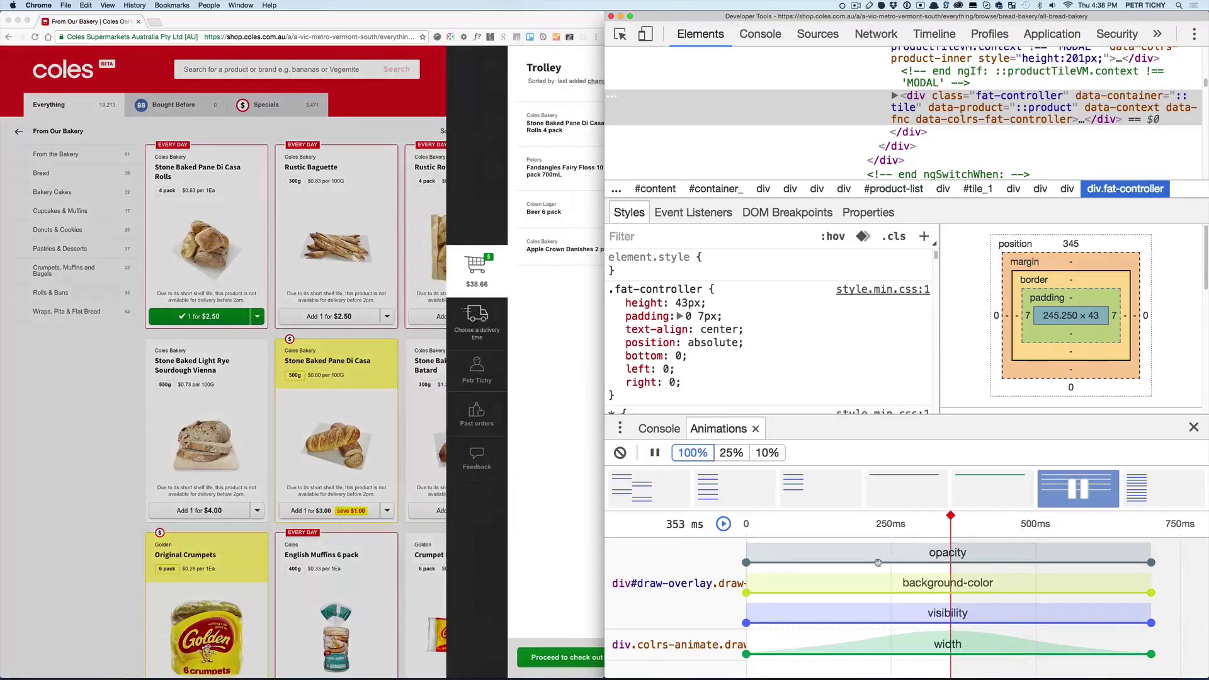
pyautogui.click(659, 592)
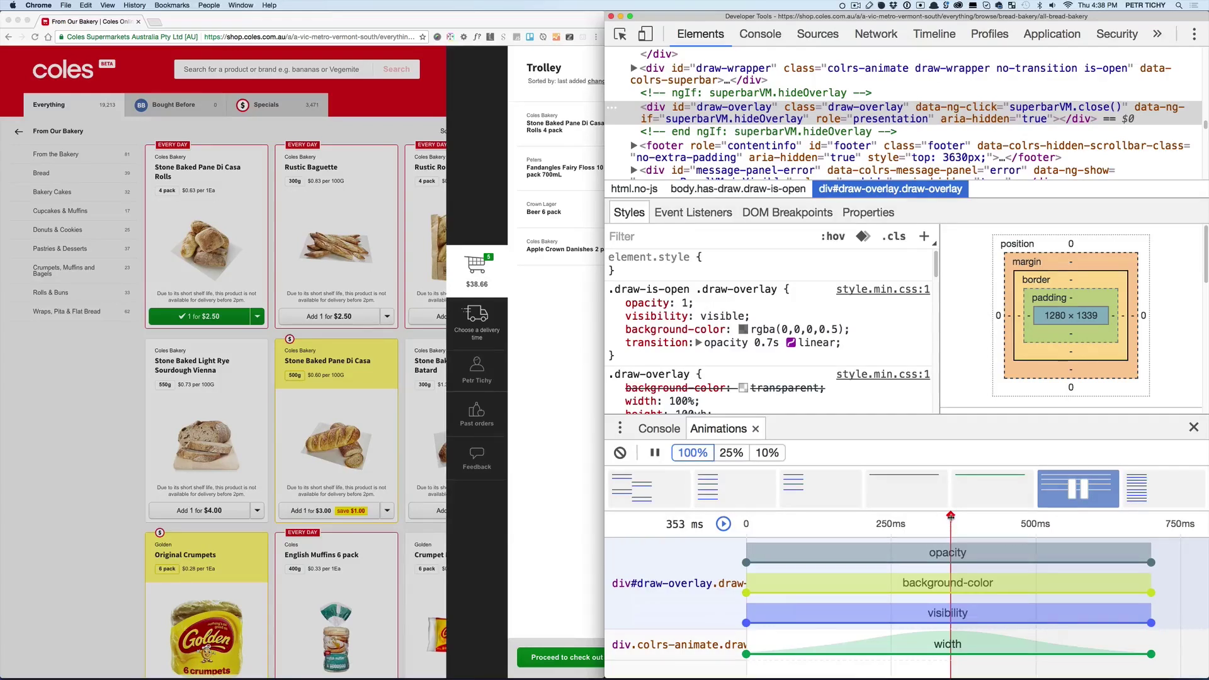
pyautogui.moveTo(950, 517)
pyautogui.mouseDown()
pyautogui.moveTo(759, 519)
pyautogui.moveTo(1120, 520)
pyautogui.moveTo(944, 524)
pyautogui.mouseUp()
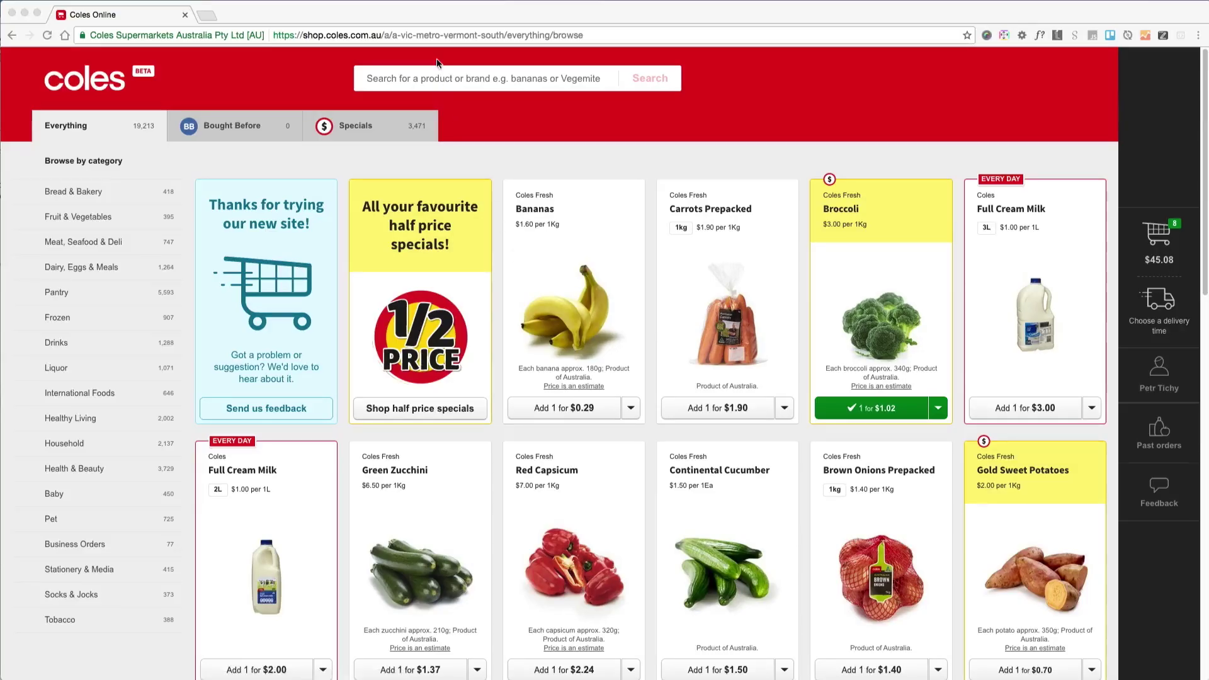
# - Search the Coles Online home page for "tim tams"
pyautogui.click(429, 81)
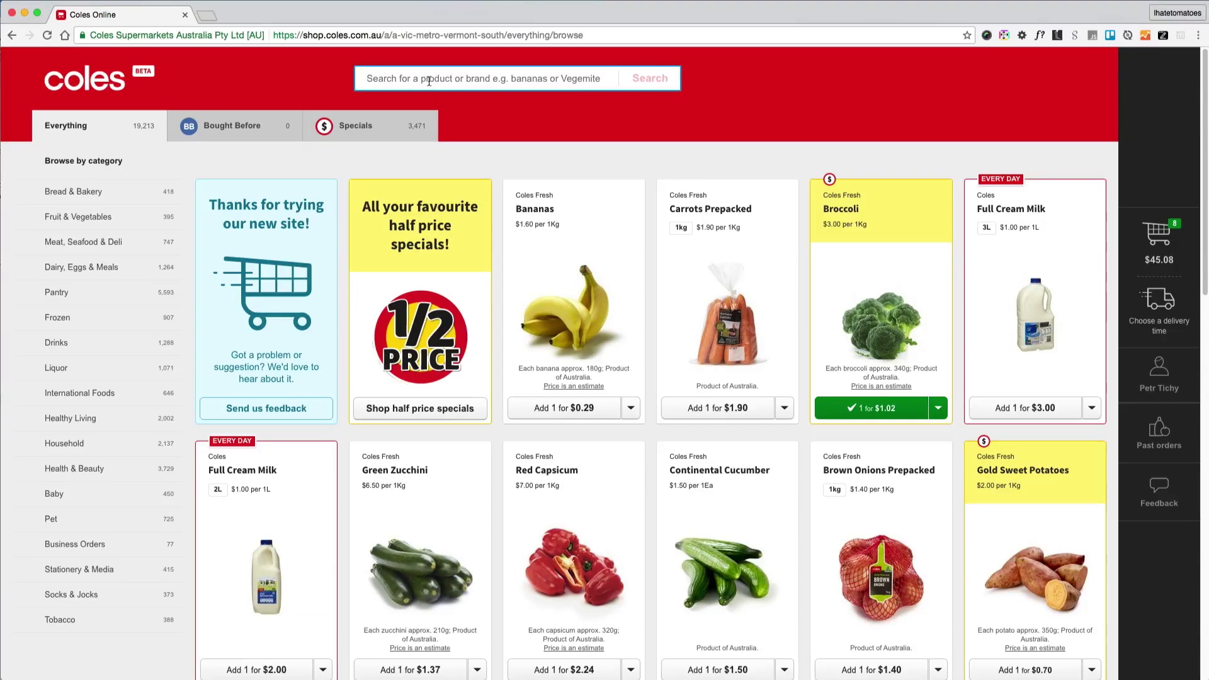
pyautogui.write('tim tams')
pyautogui.press('Return')
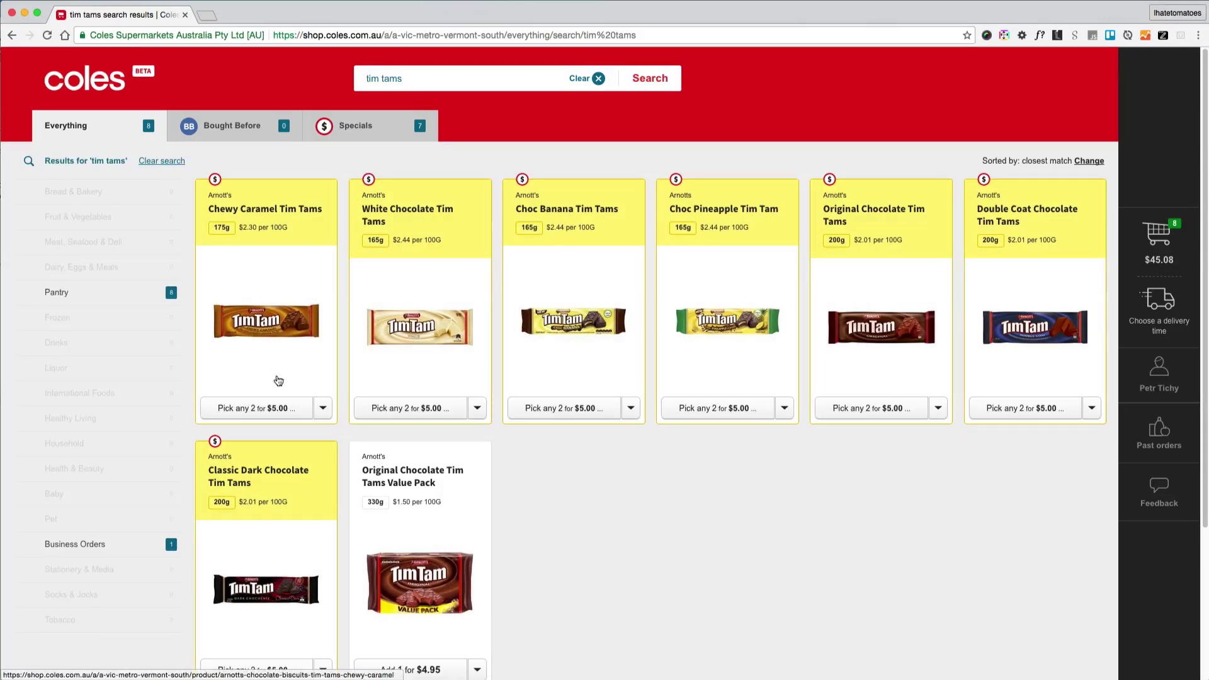
# - Open the Any 2 for $5.00 offer from the Chewy Caramel Tim Tams tile, and add one pack for $4.02
pyautogui.click(272, 408)
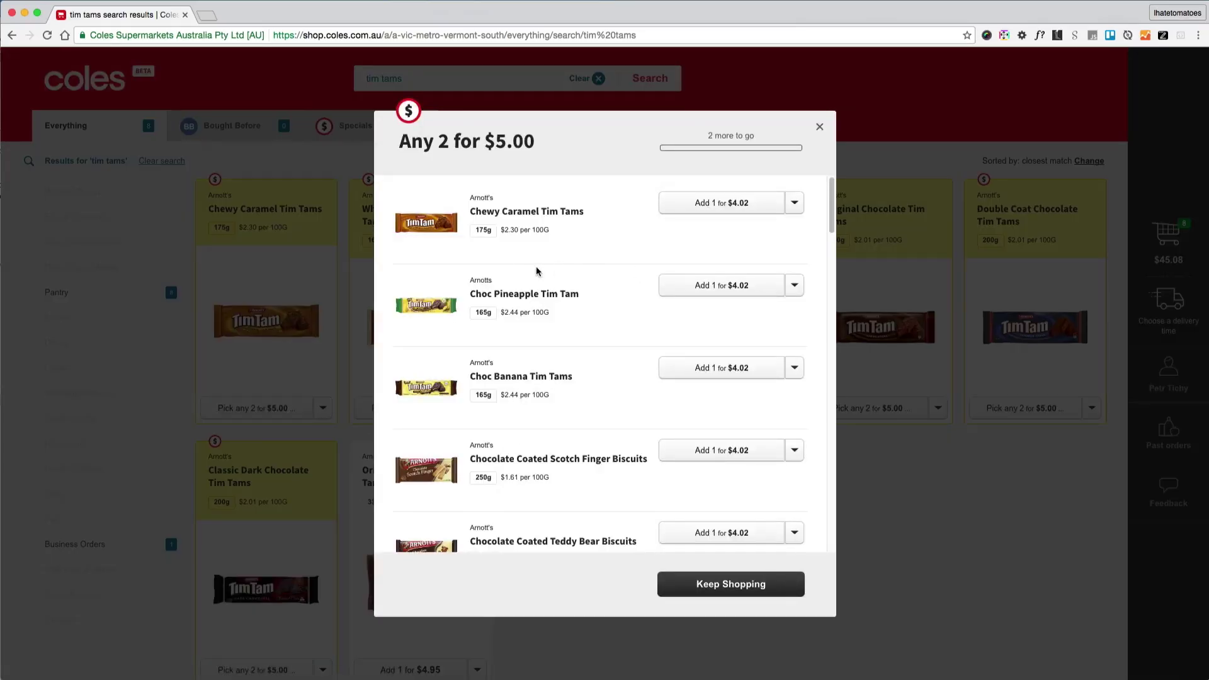
pyautogui.click(795, 203)
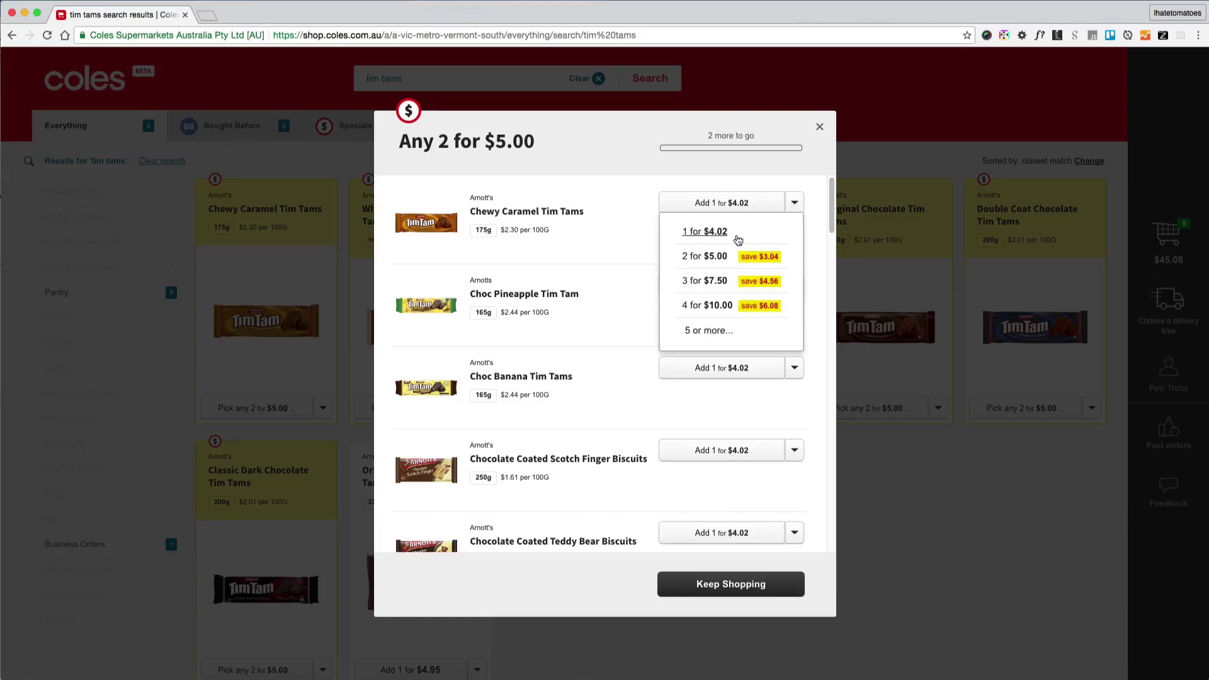
pyautogui.click(737, 236)
# - Compare the Choc Pineapple Tim Tam quantity prices with the Any 2 for $5.00 offer, and add one pack for $2.50
pyautogui.click(794, 287)
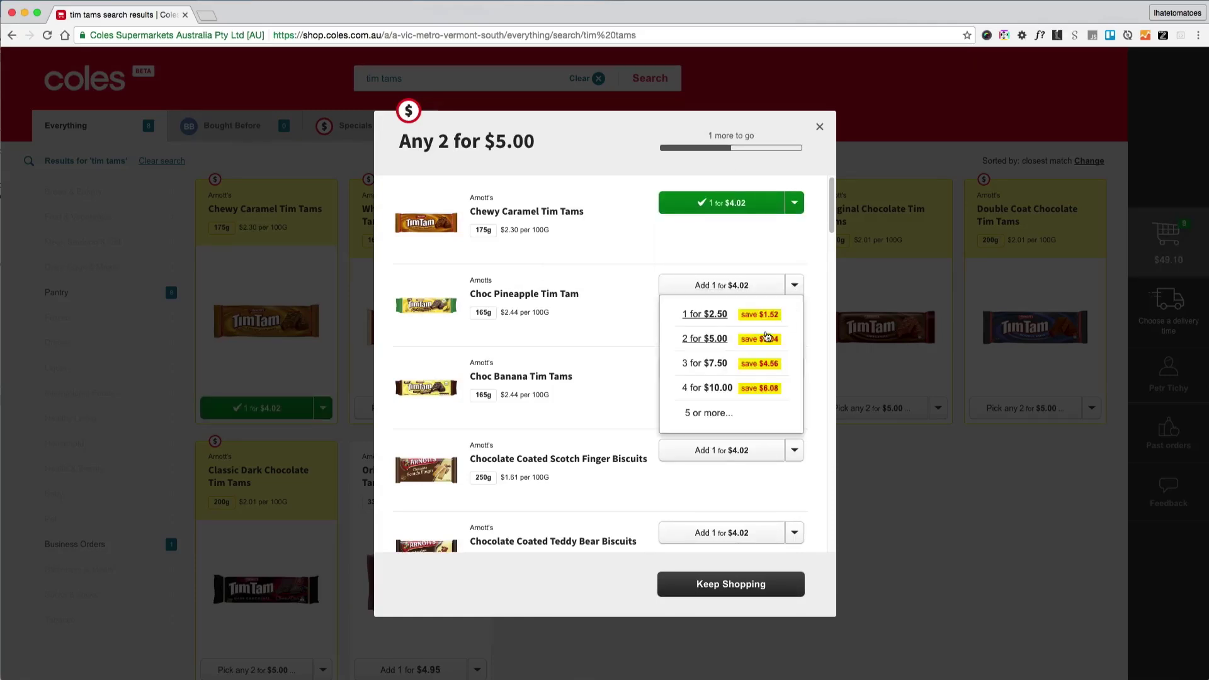
pyautogui.click(708, 158)
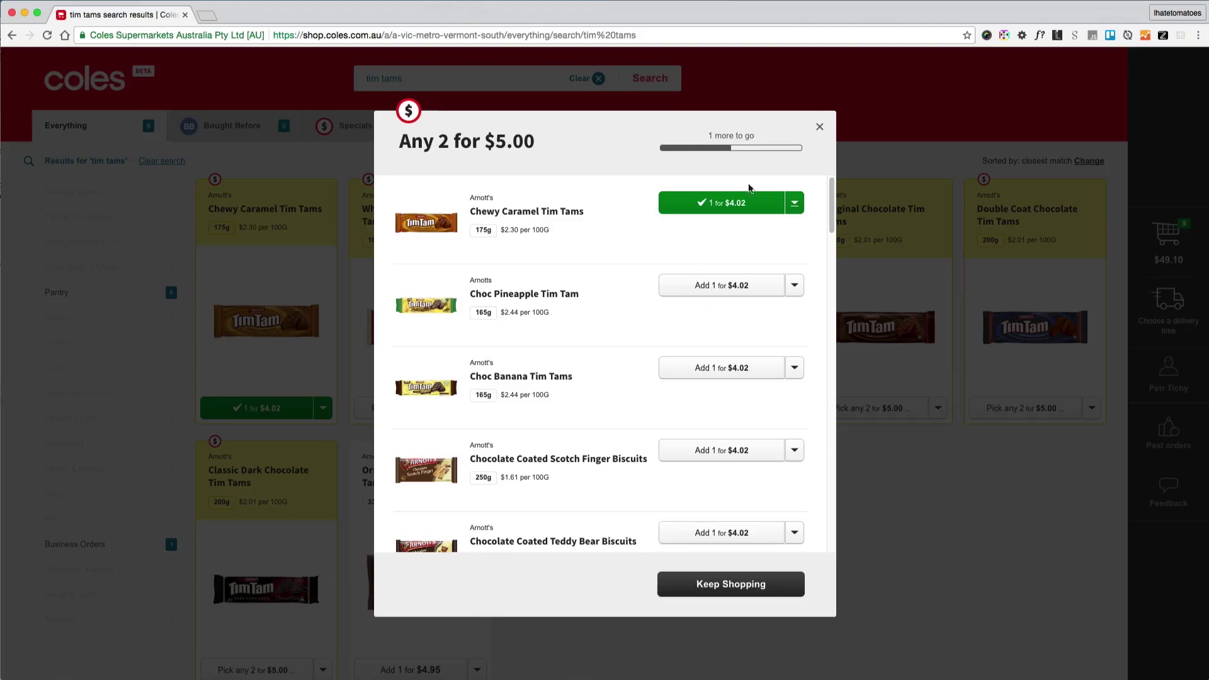
pyautogui.click(795, 289)
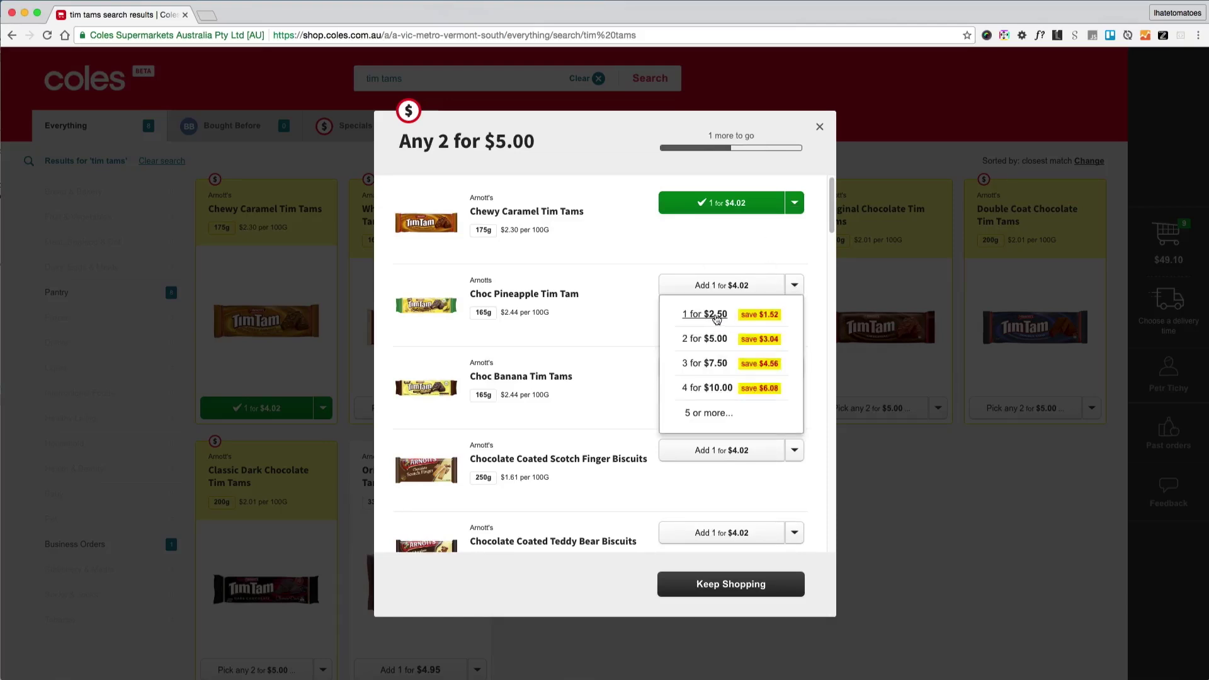
pyautogui.moveTo(400, 141); pyautogui.dragTo(545, 143)
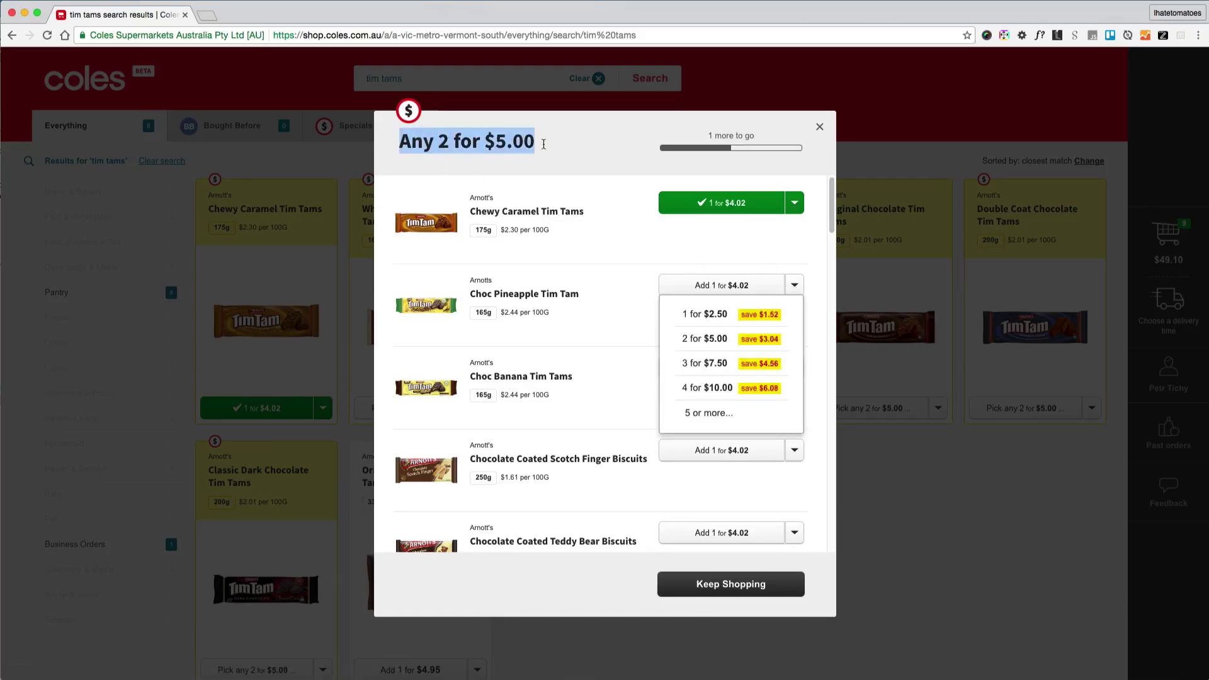
pyautogui.click(632, 243)
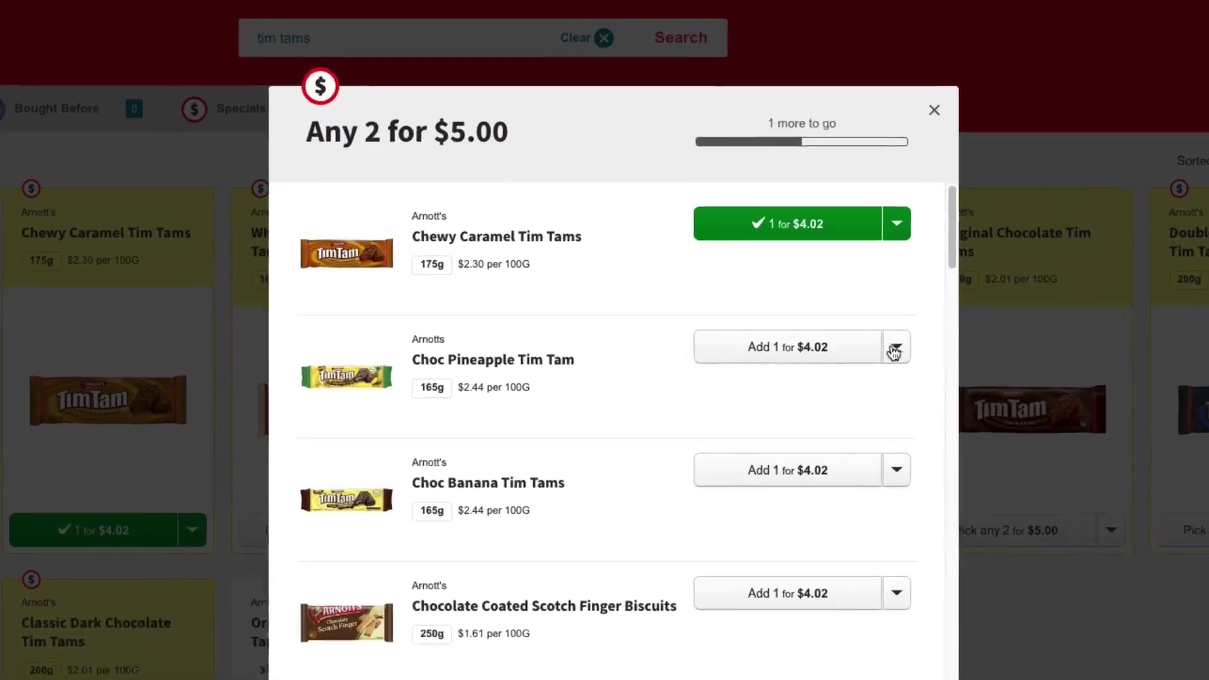
pyautogui.click(894, 350)
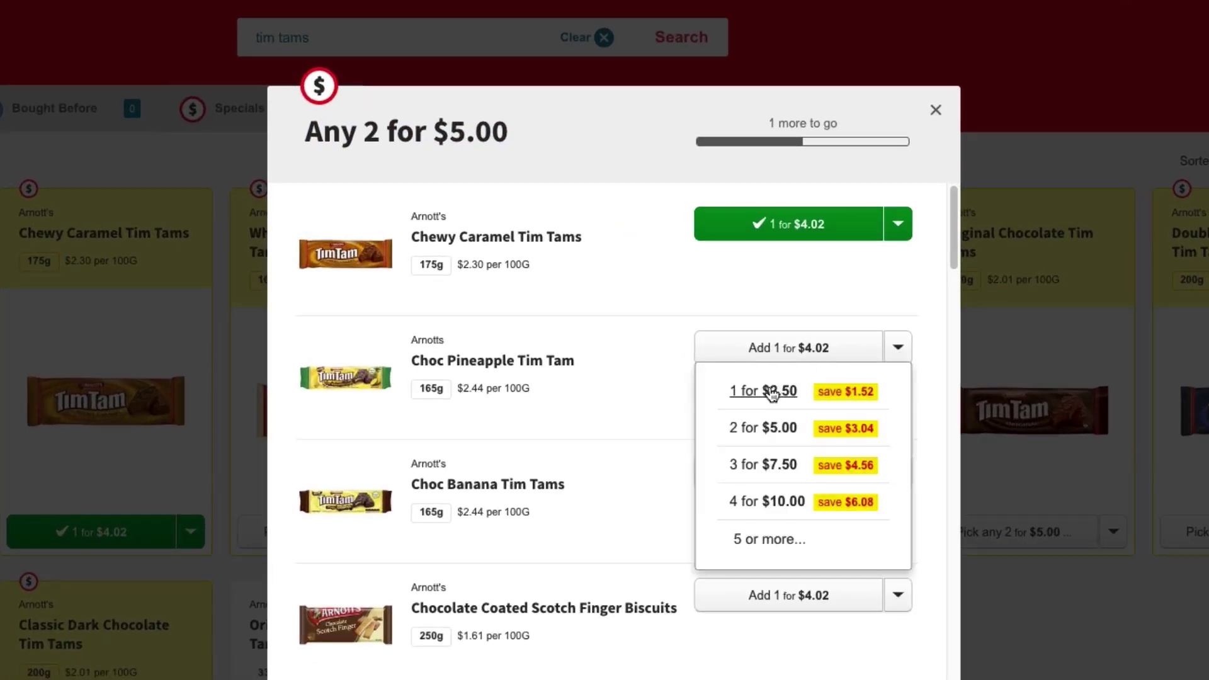
pyautogui.click(771, 392)
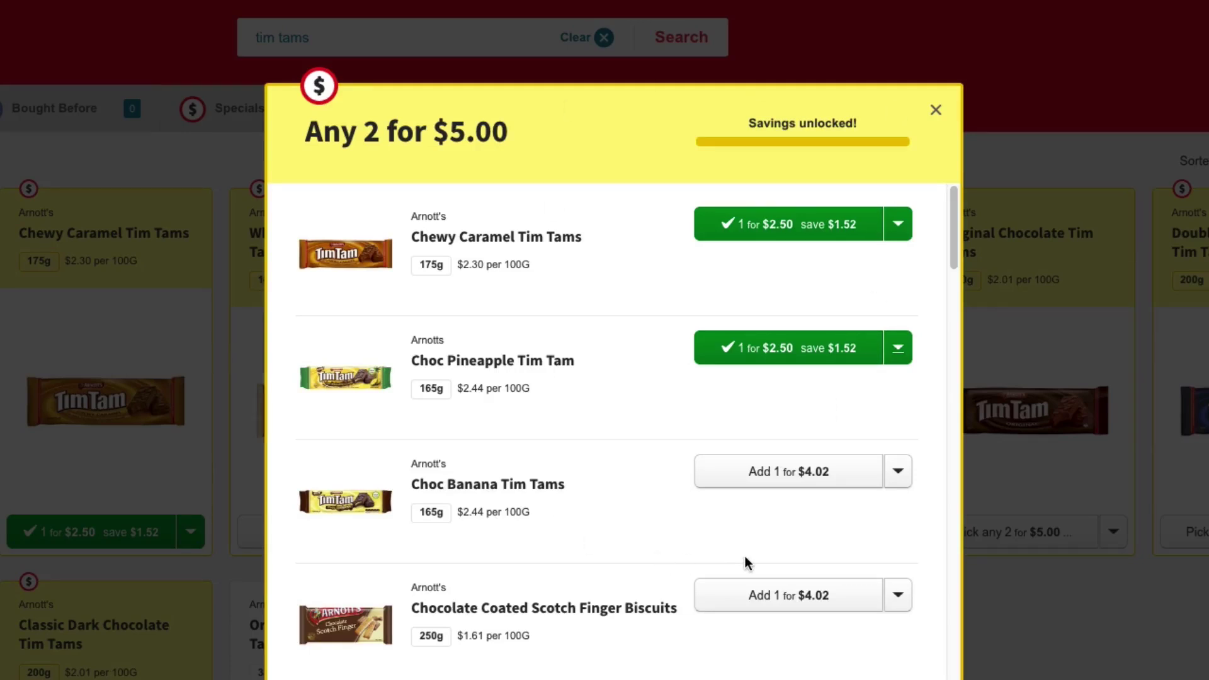
# - Remove the Choc Pineapple and Chewy Caramel Tim Tams from the offer, and add one Chewy Caramel pack again
pyautogui.click(899, 342)
pyautogui.click(837, 391)
pyautogui.click(896, 225)
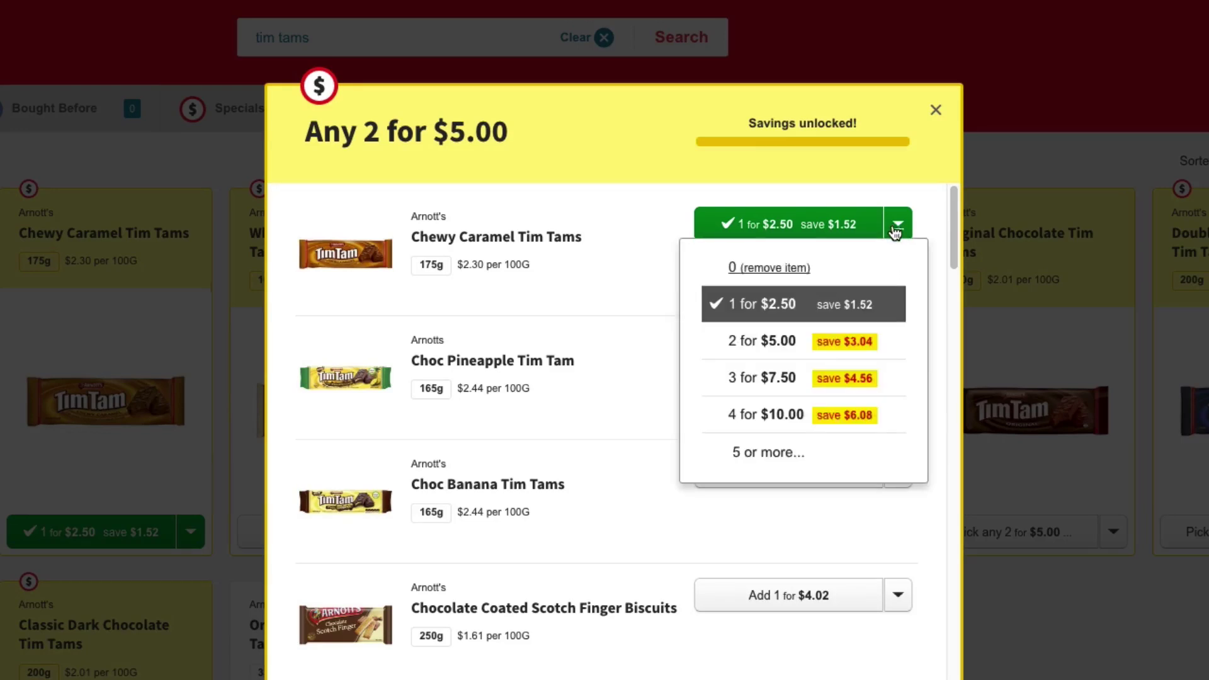
pyautogui.click(817, 269)
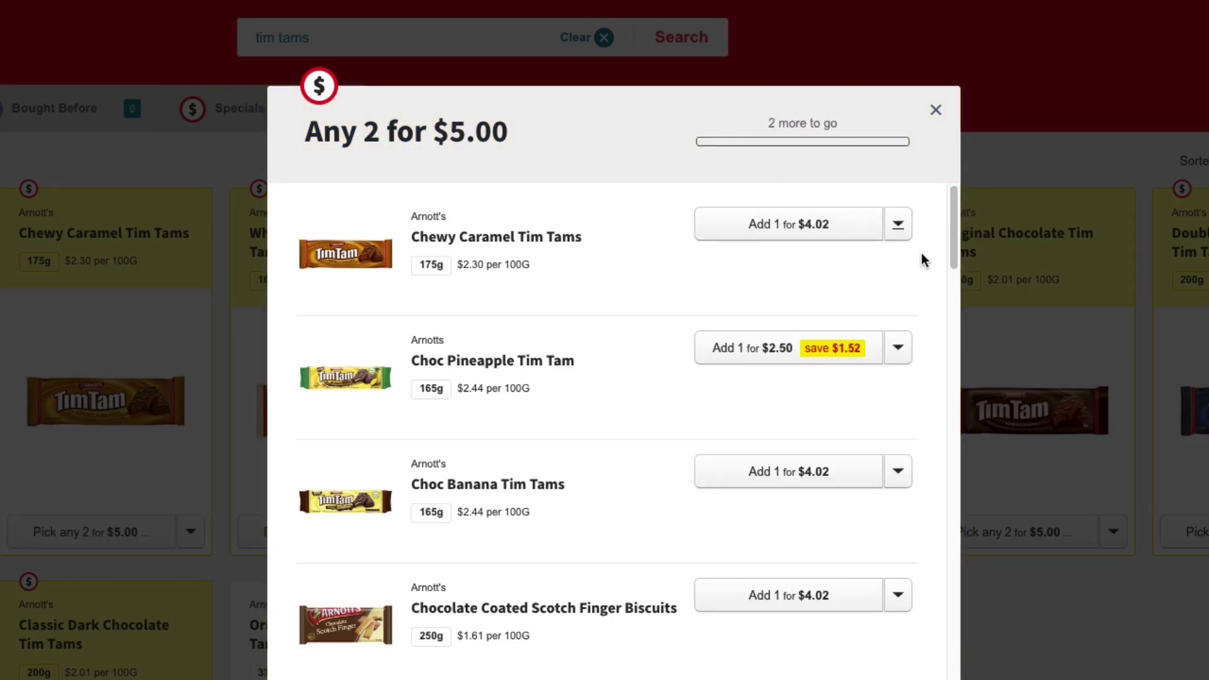
pyautogui.click(899, 228)
pyautogui.click(795, 267)
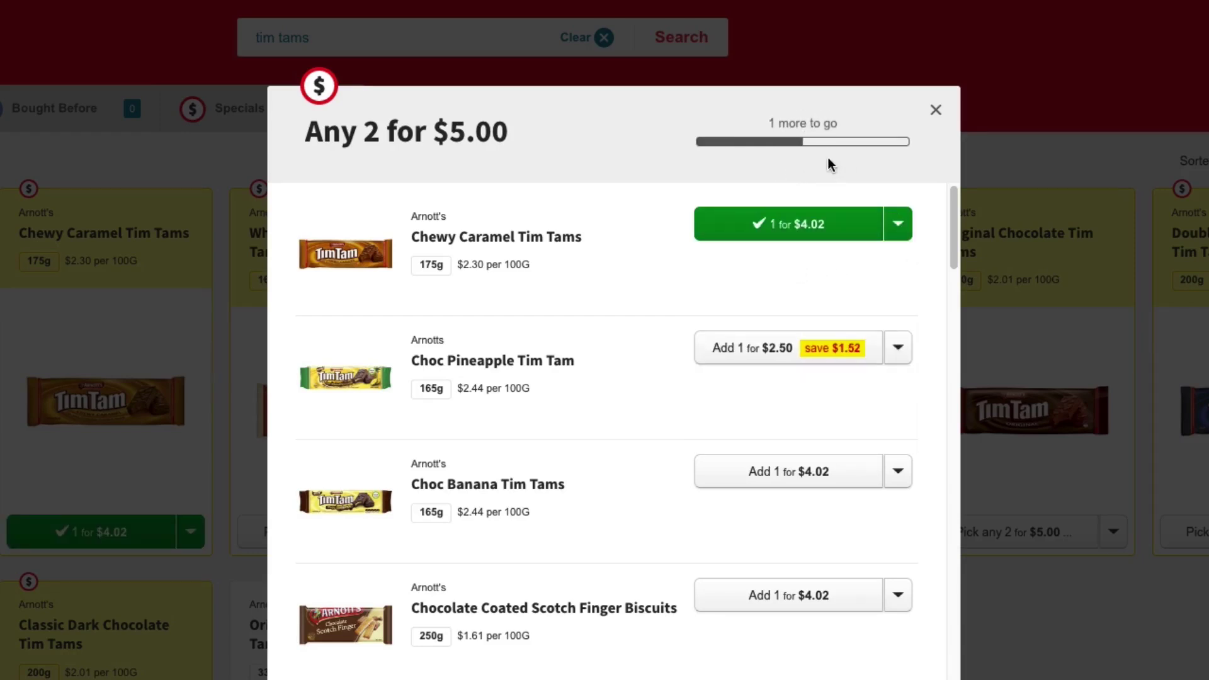